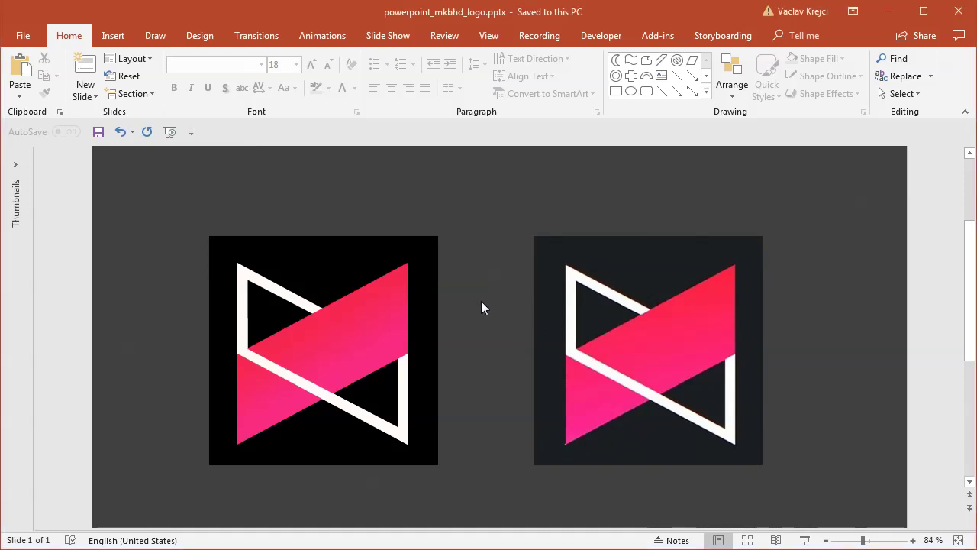
- Copy the reference logo image on the right and switch to the Presentation6 window
left_click_drag(965, 308, 968, 320)
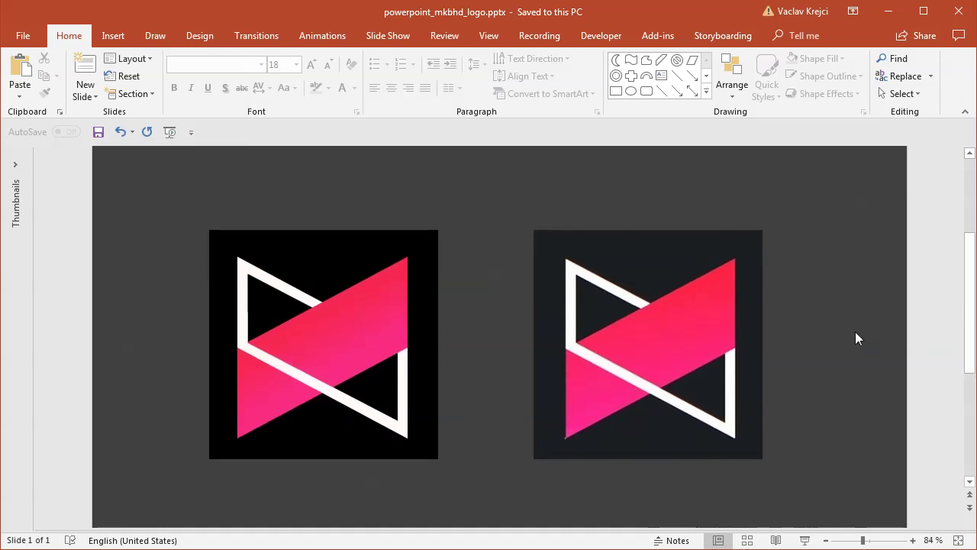
left_click(683, 331)
left_click(334, 338)
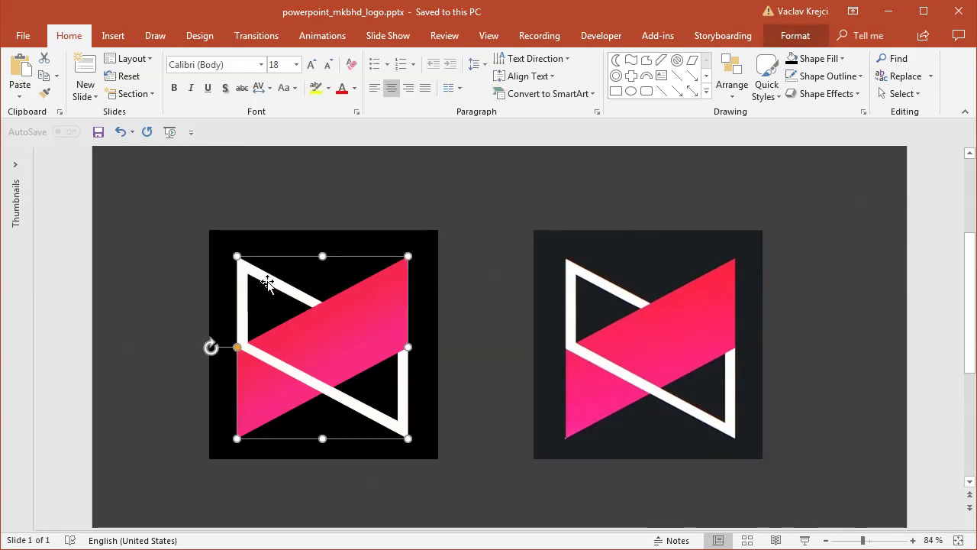
left_click(275, 243)
left_click(649, 315)
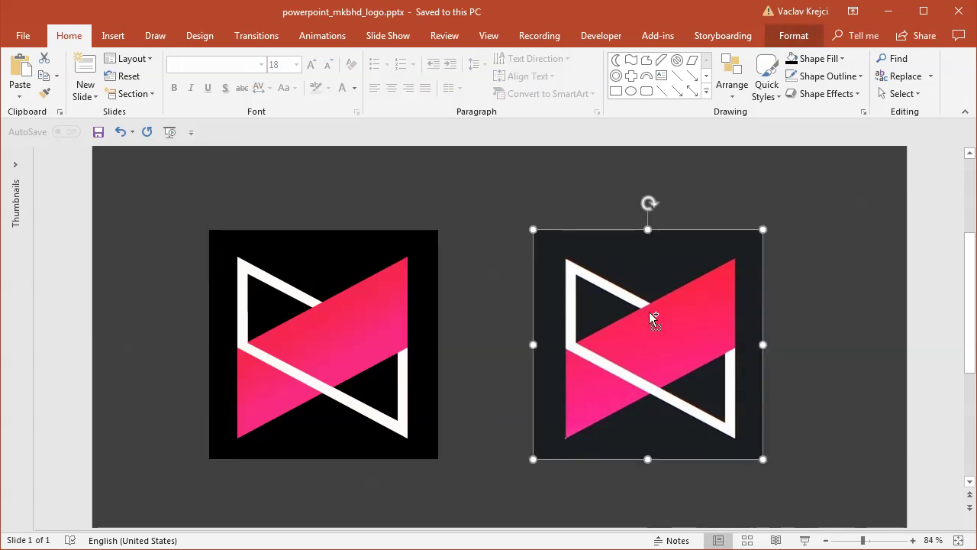
key("alt+Tab")
- Paste the reference logo and set the slide background to solid Light Gray, Background 2
key("ctrl+v")
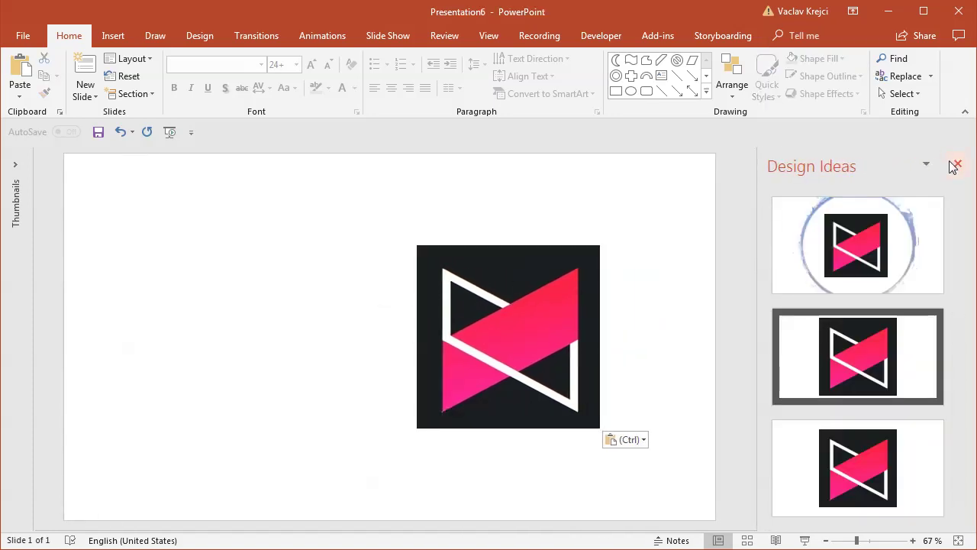
left_click(959, 163)
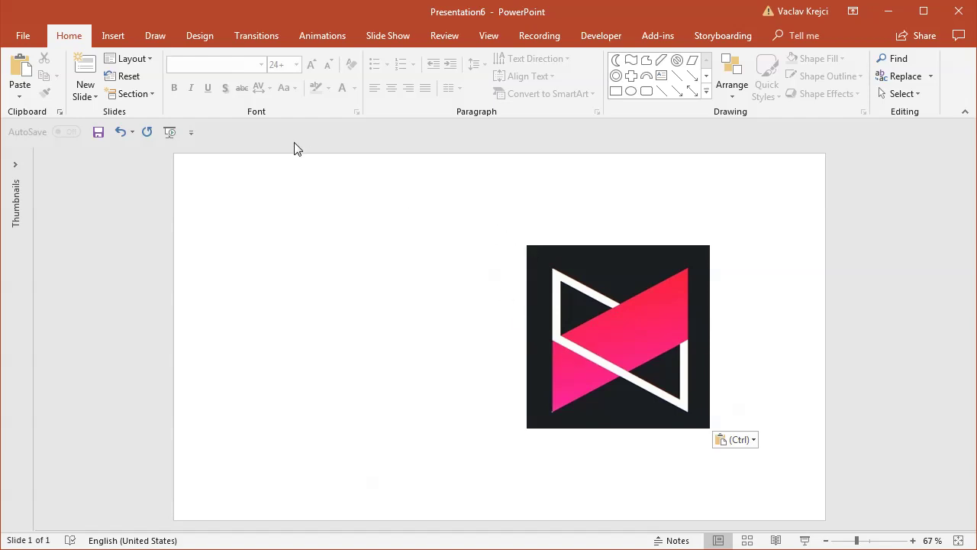
left_click(206, 35)
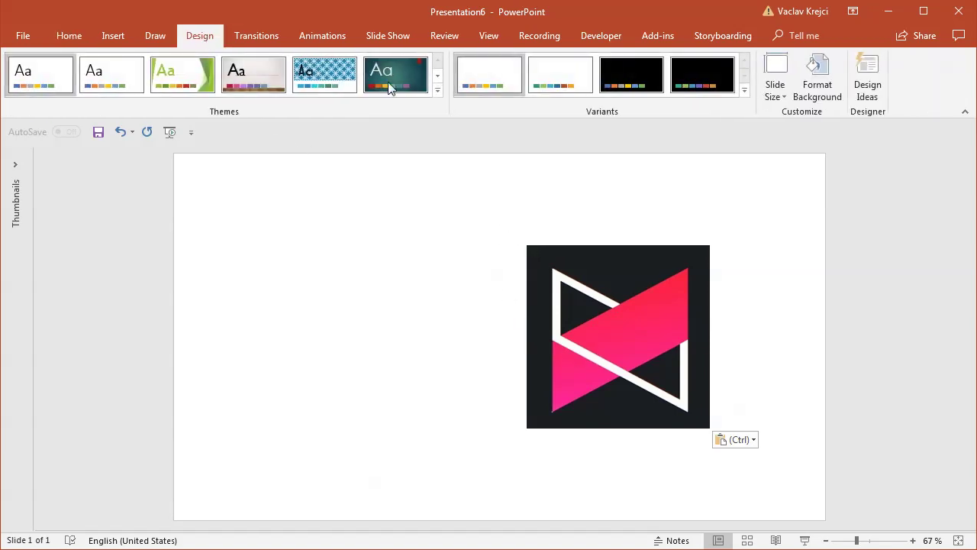
left_click(818, 86)
left_click(930, 348)
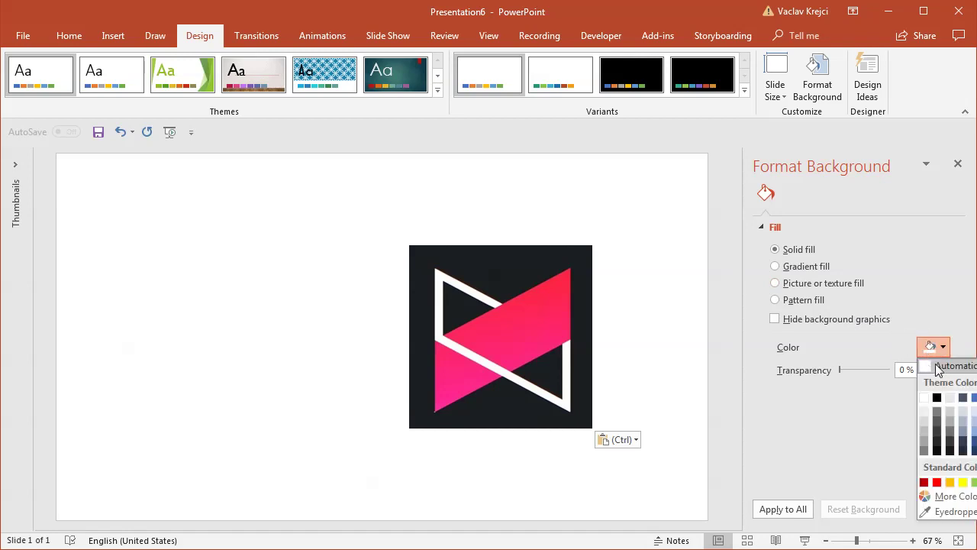
left_click(950, 419)
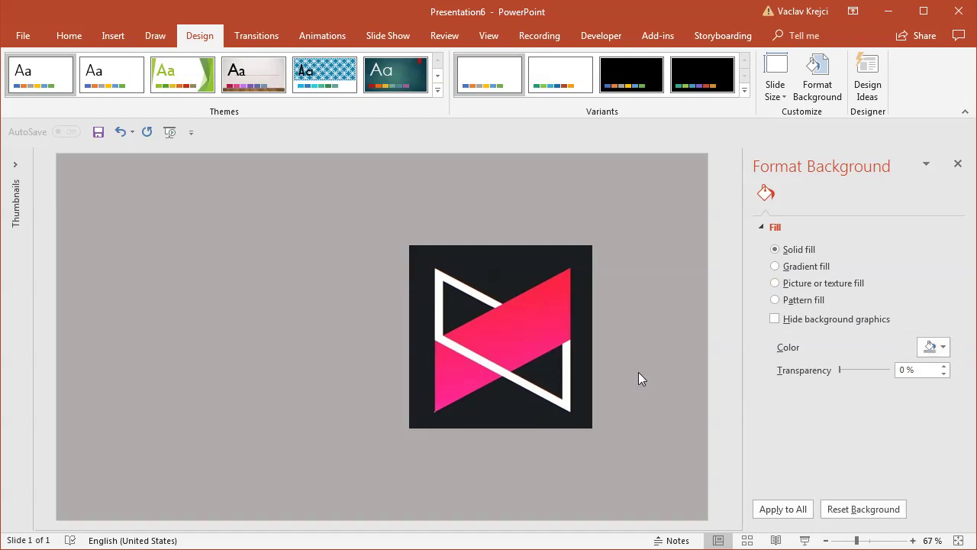
- Adjust the zoom so the whole slide with the pasted logo is visible
left_click(438, 307)
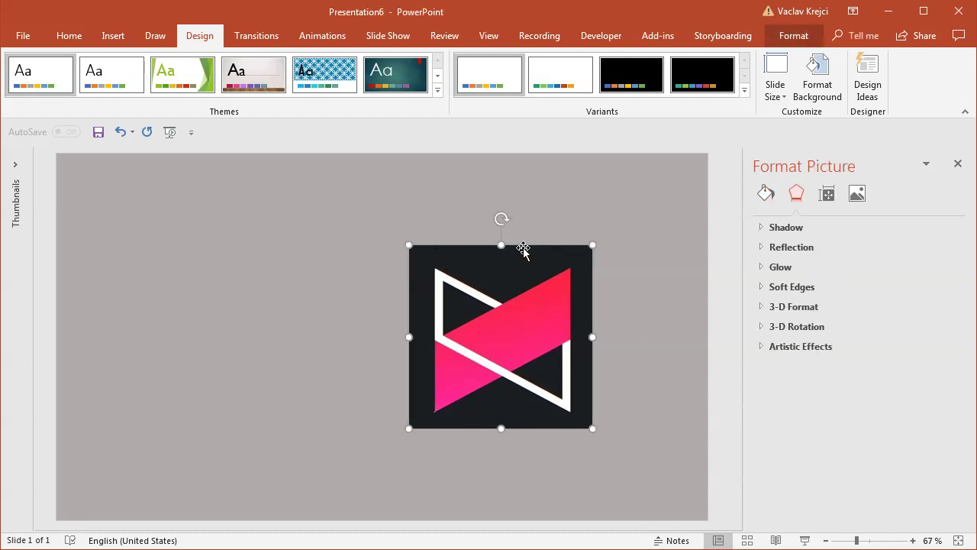
left_click(387, 299)
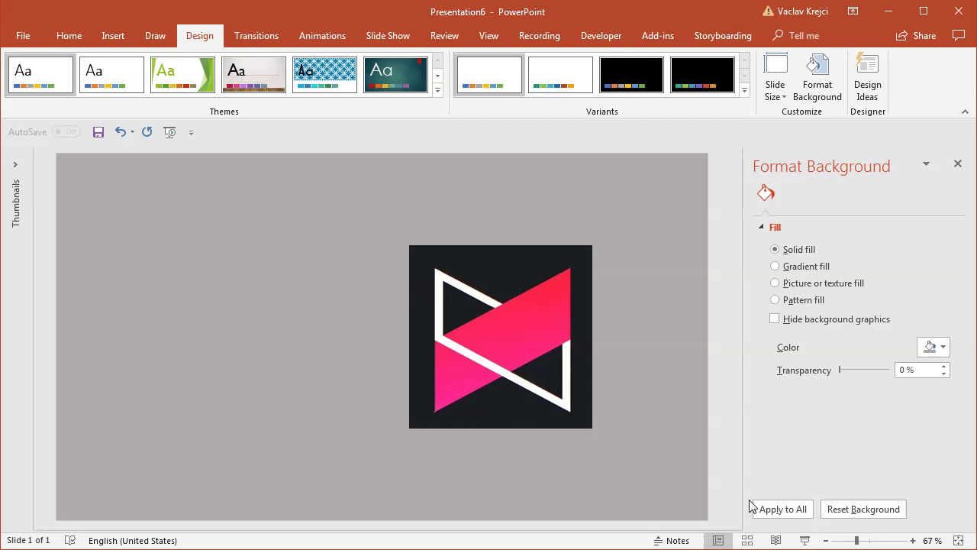
left_click(884, 540)
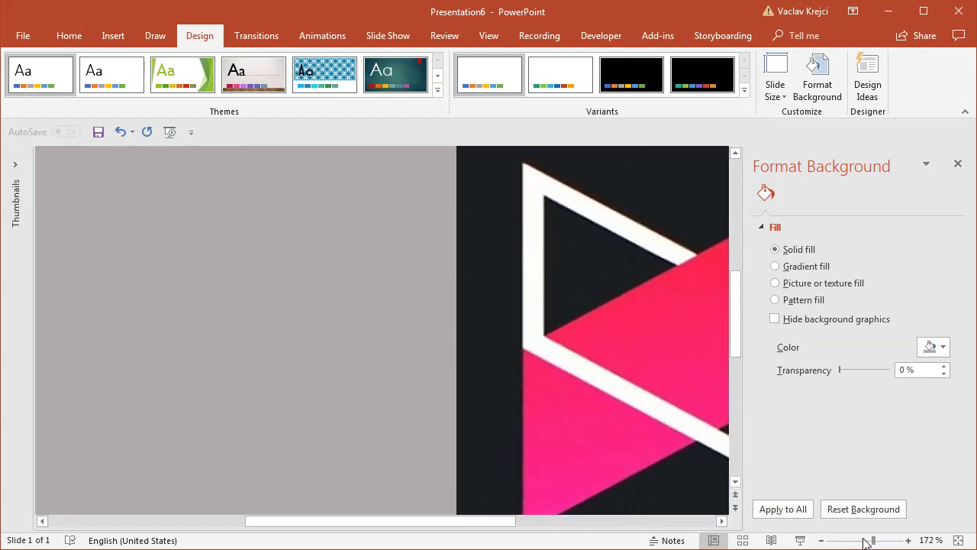
left_click(866, 543)
left_click_drag(585, 528, 620, 528)
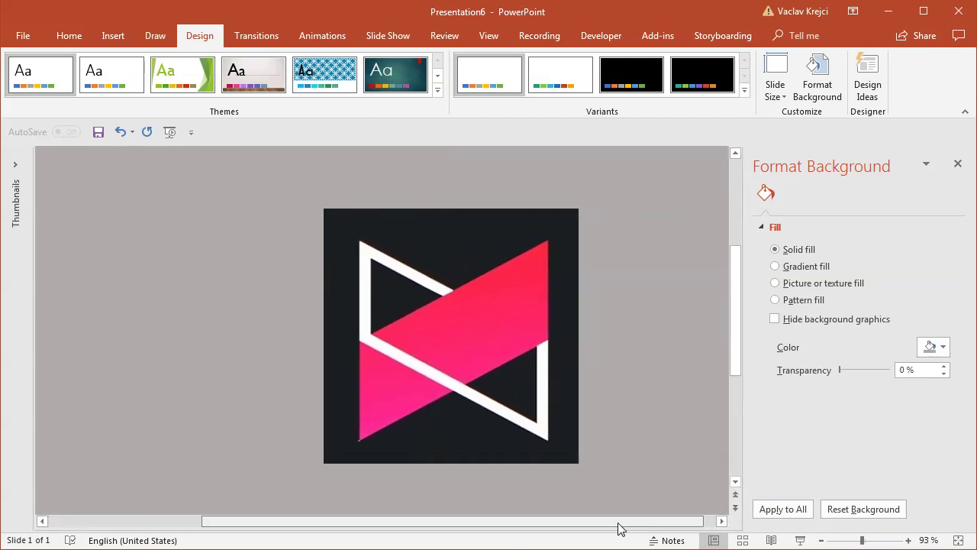
left_click(107, 35)
- Draw a parallelogram over the logo, tilt it, and flip it horizontally
left_click(226, 75)
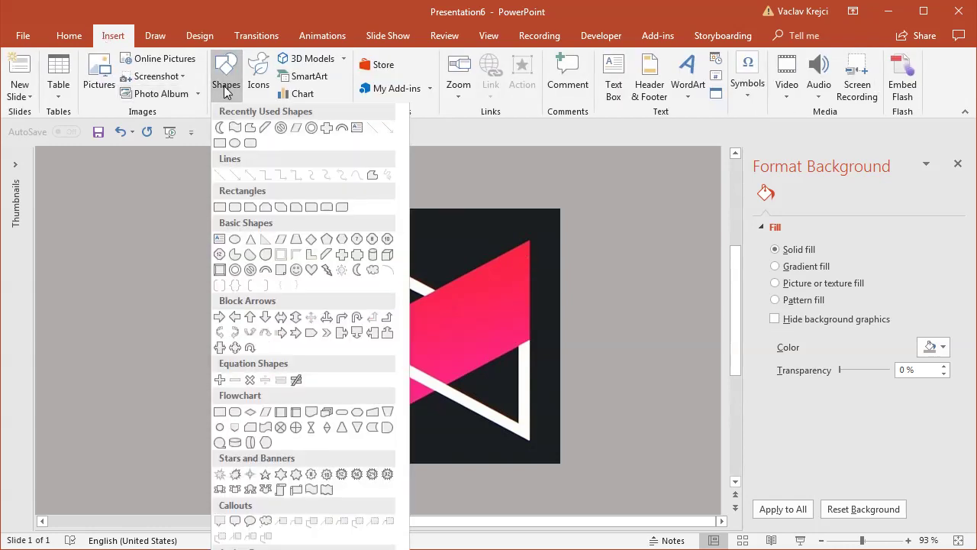
left_click(281, 239)
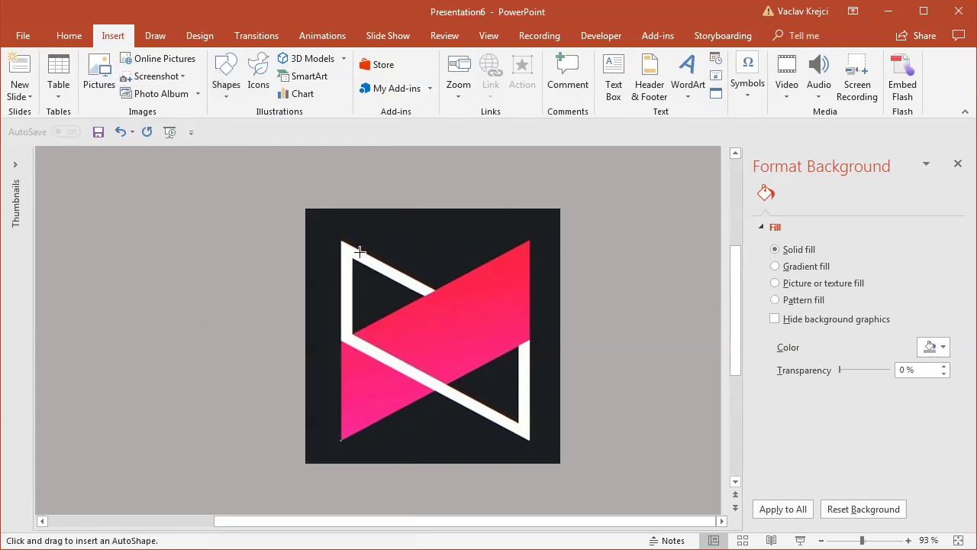
left_click_drag(341, 238, 538, 386)
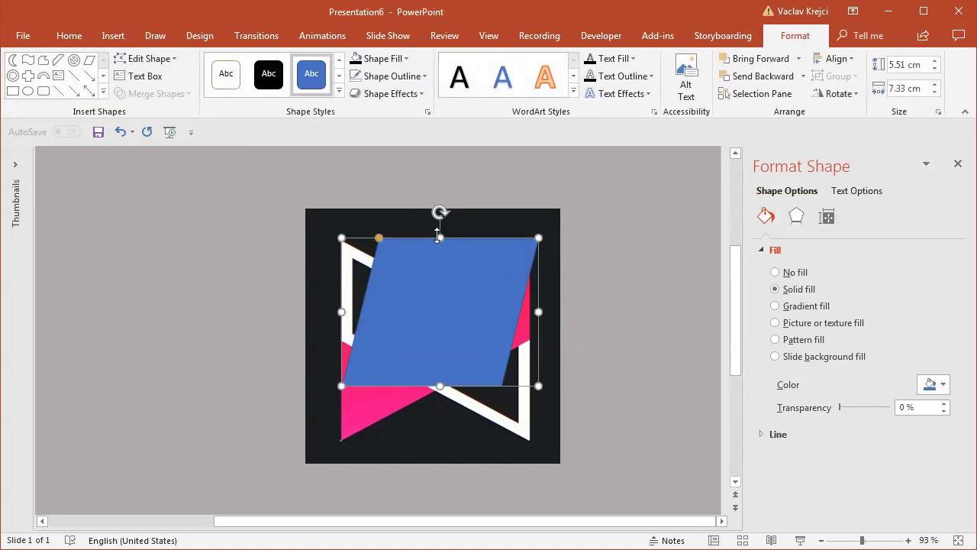
left_click_drag(438, 213, 335, 293)
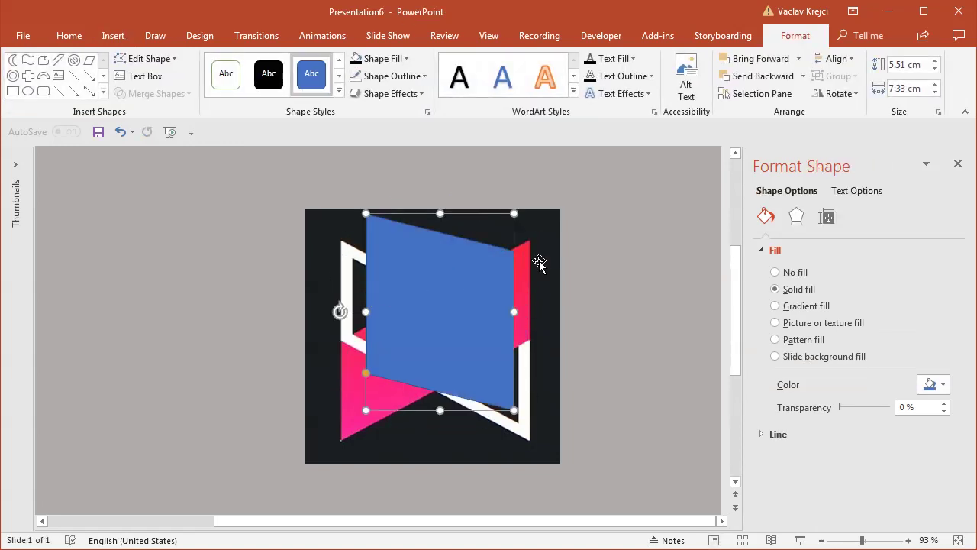
left_click(835, 93)
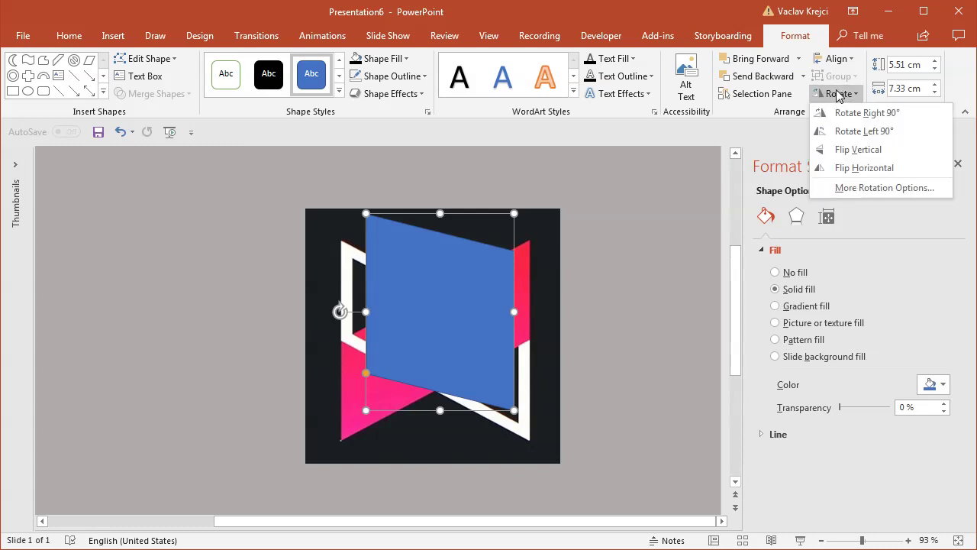
left_click(862, 167)
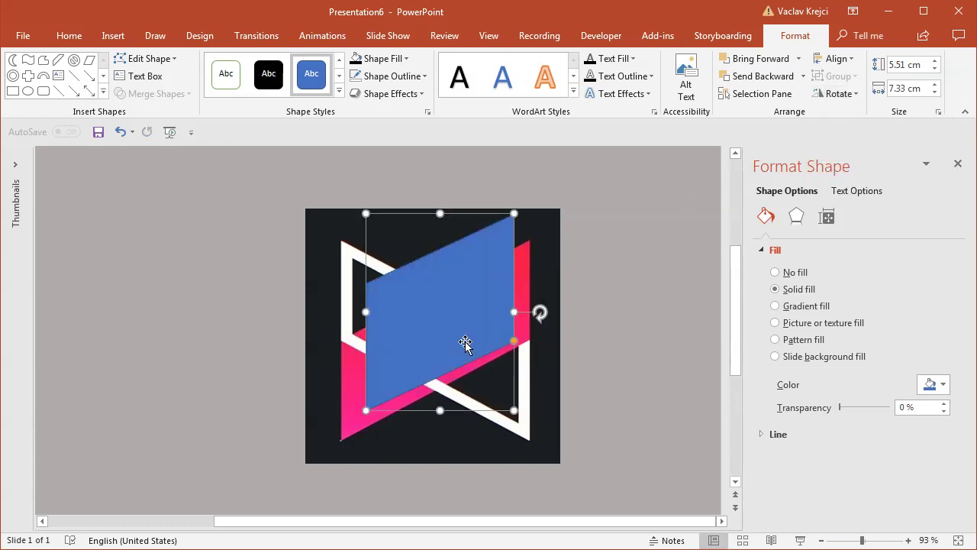
- Fit the parallelogram over the logo's diagonal band and set its transparency to 55%
left_click_drag(465, 343, 426, 369)
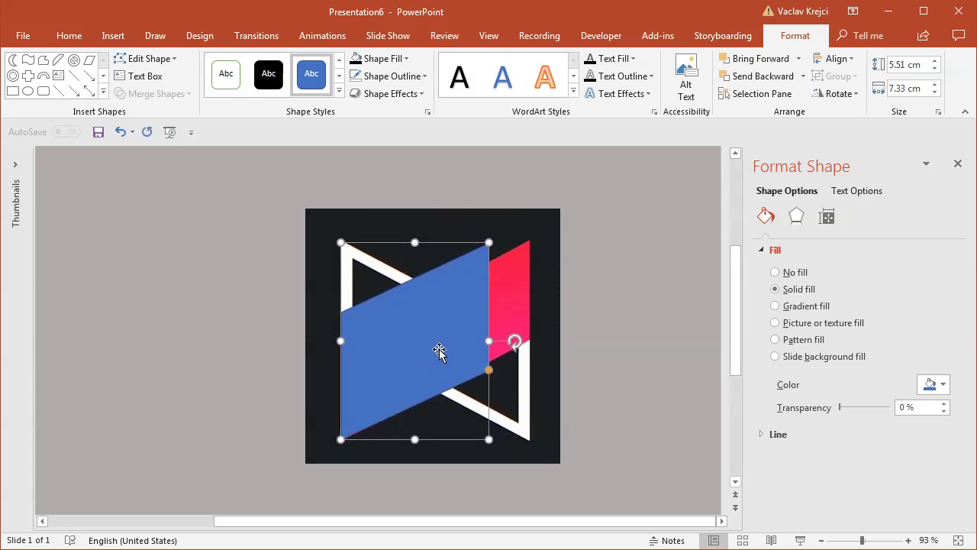
left_click_drag(486, 341, 529, 337)
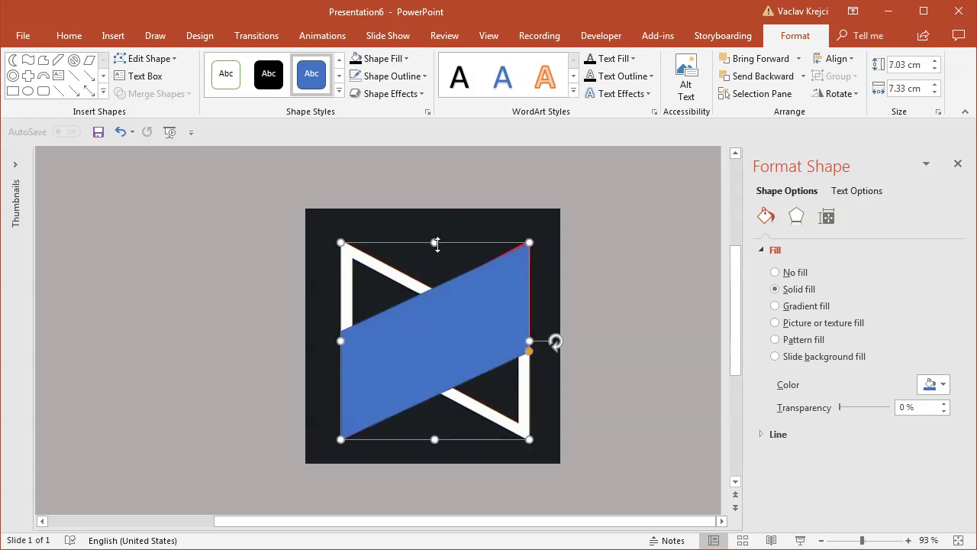
left_click_drag(435, 243, 436, 238)
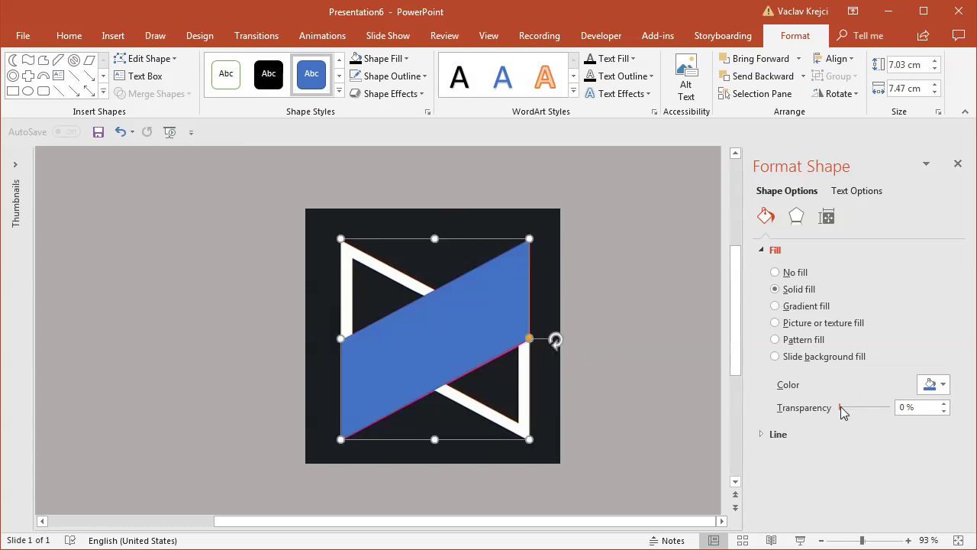
mouse_move(842, 412)
left_mouse_down()
mouse_move(879, 412)
mouse_move(840, 403)
left_mouse_up()
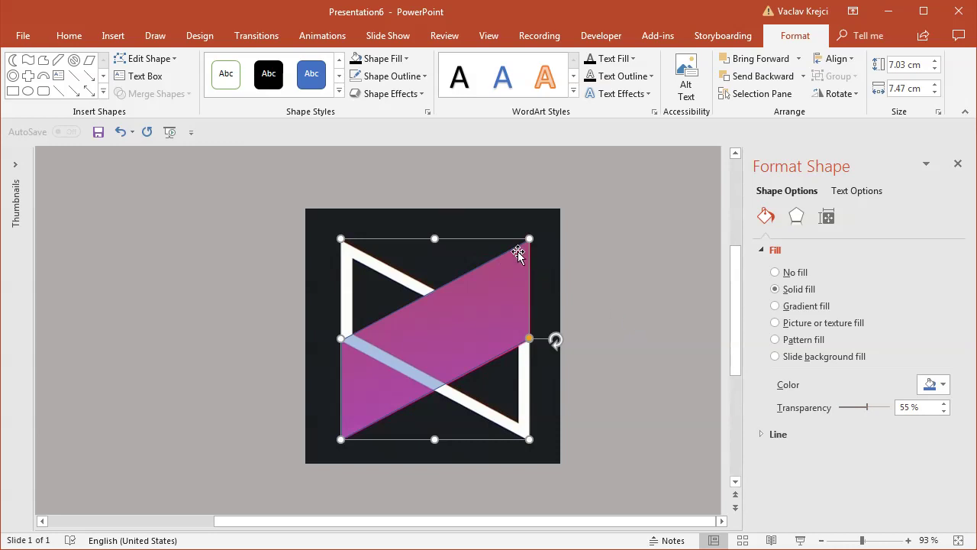
left_click(468, 219)
- Recolor the reference logo picture to Light Gray and zoom in on the slide
left_click(796, 37)
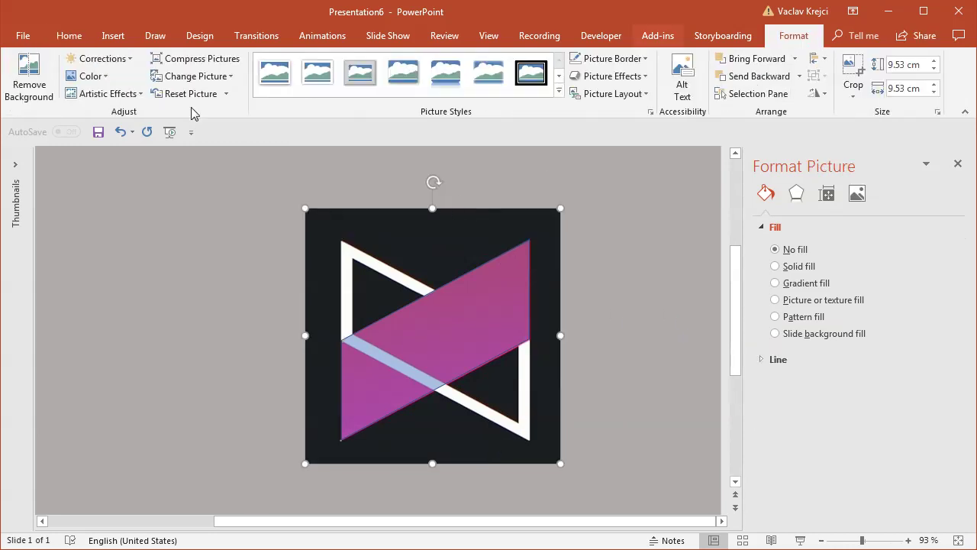
left_click(89, 77)
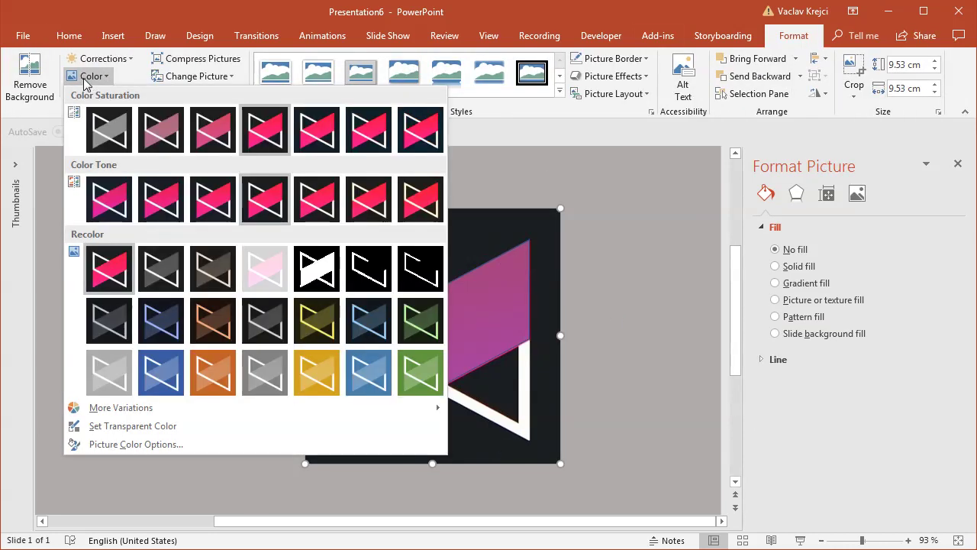
left_click(117, 362)
left_click(530, 341)
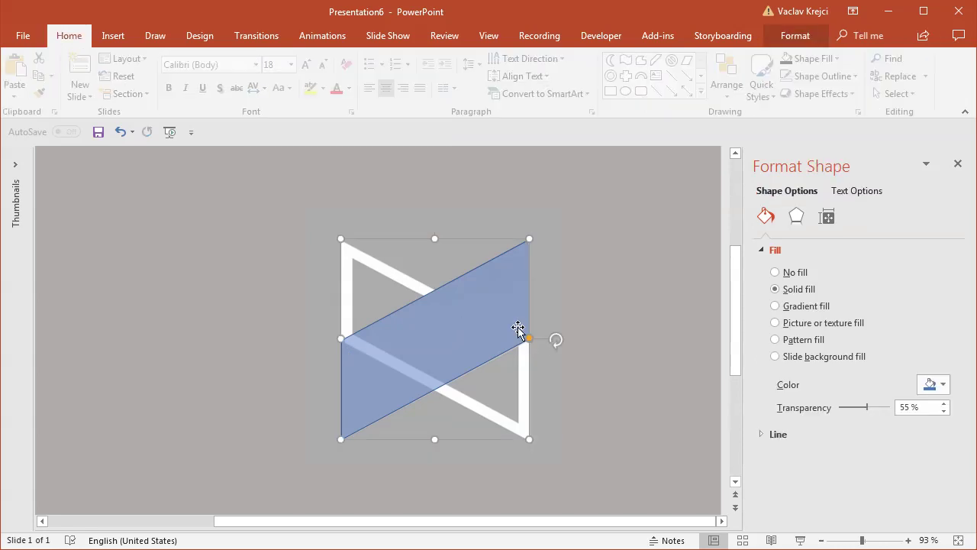
left_click(908, 540)
left_click(909, 540)
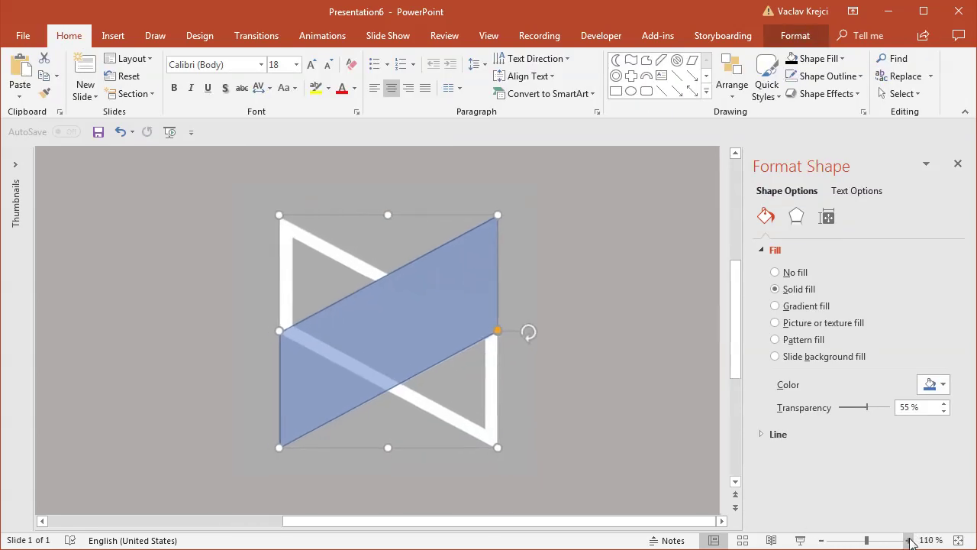
left_click(909, 540)
left_click(908, 540)
left_click(631, 334)
- Duplicate the blue parallelogram and align the copy exactly over the original
left_click(370, 305)
key("ctrl+c")
key("ctrl+v")
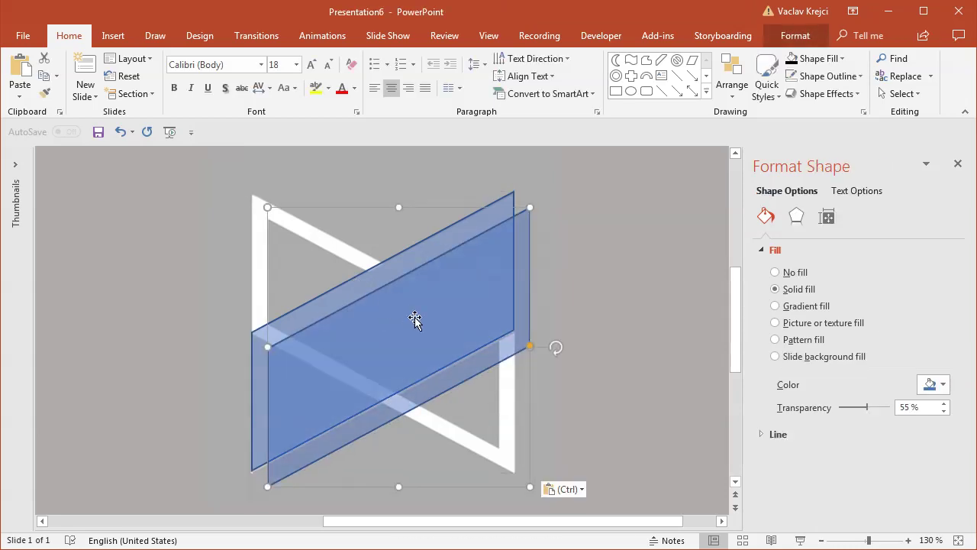
left_click_drag(429, 328, 413, 313)
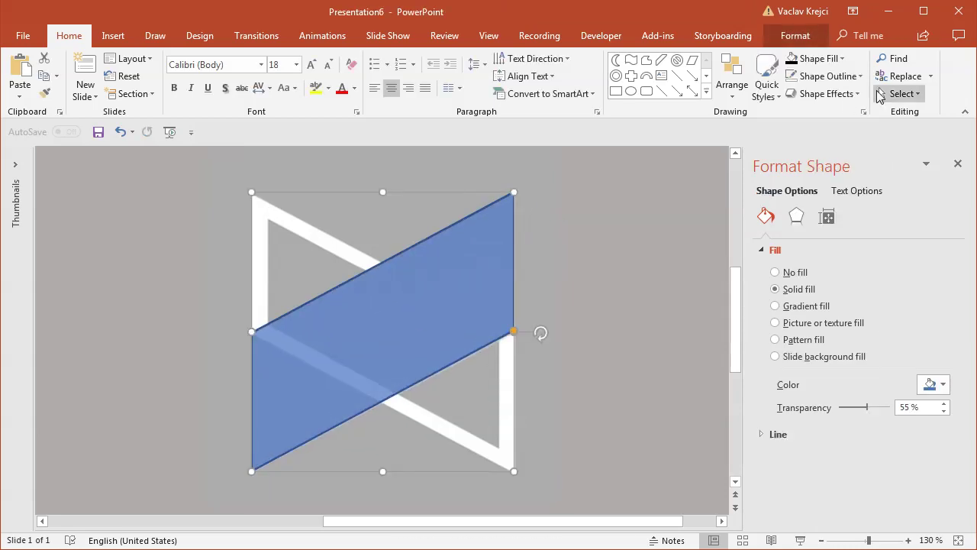
left_click(795, 36)
- Flip the duplicate parallelogram horizontally to form an X and set its line to No line
left_click(836, 93)
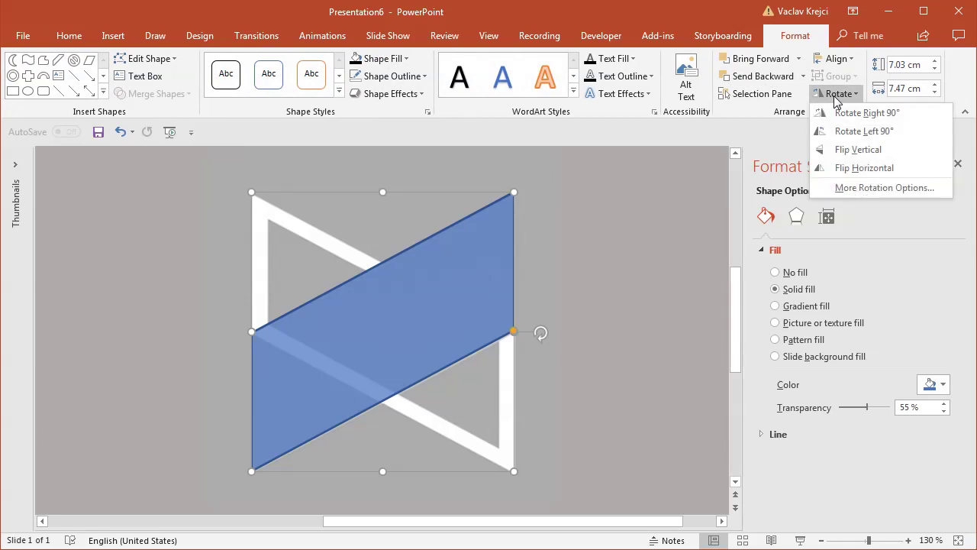
left_click(861, 168)
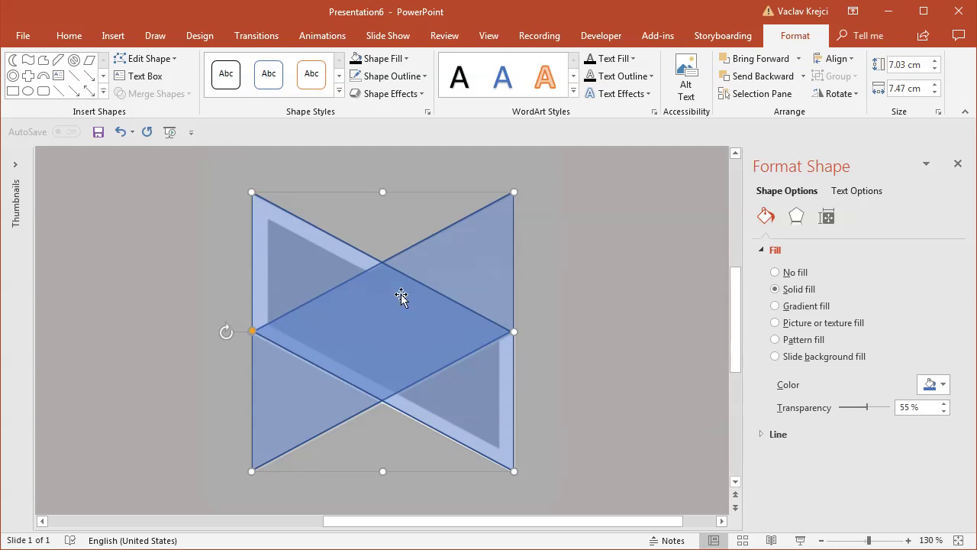
left_click(778, 434)
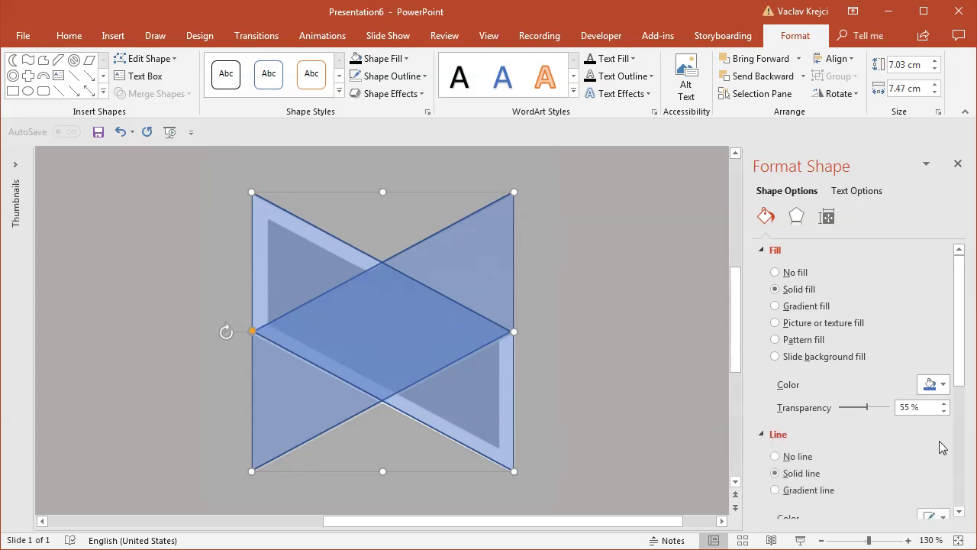
left_click_drag(960, 344, 875, 438)
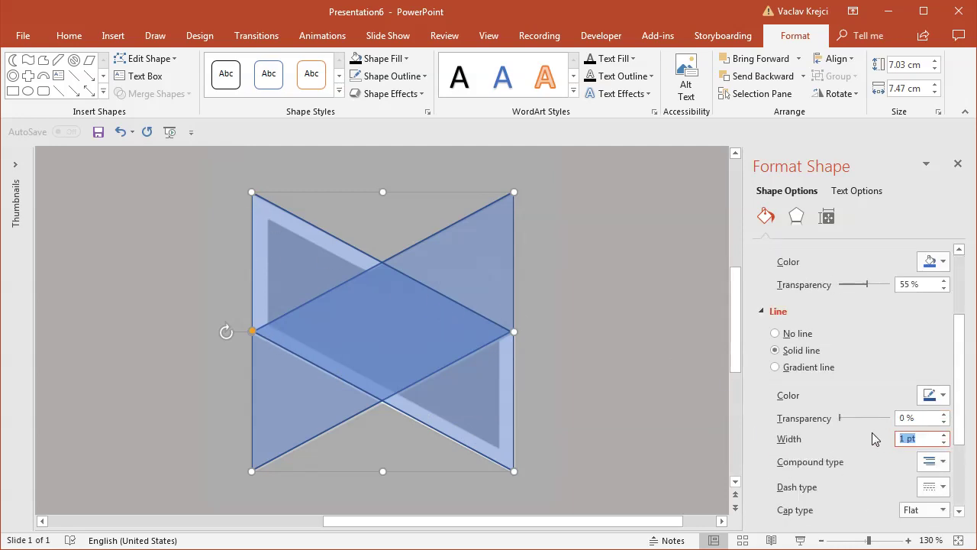
type("20")
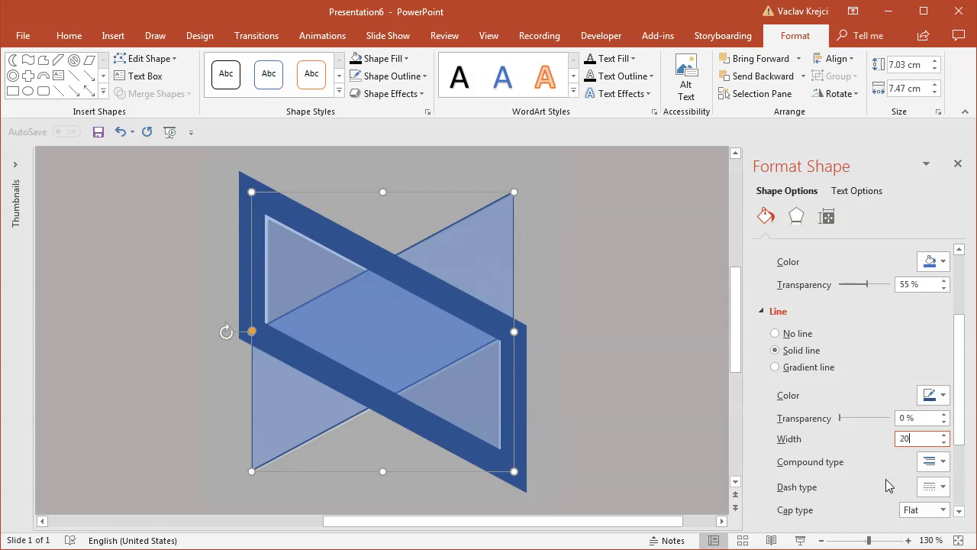
left_click(799, 335)
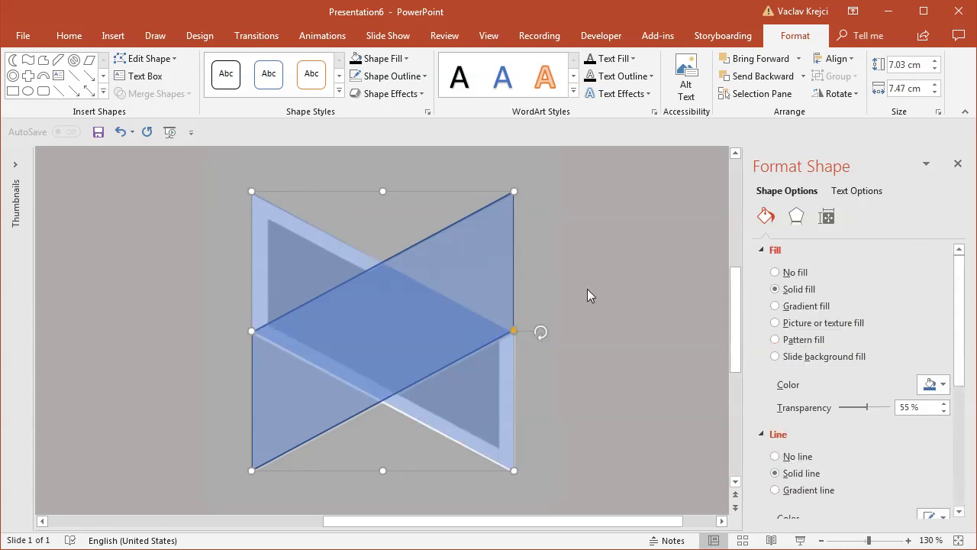
left_click(792, 458)
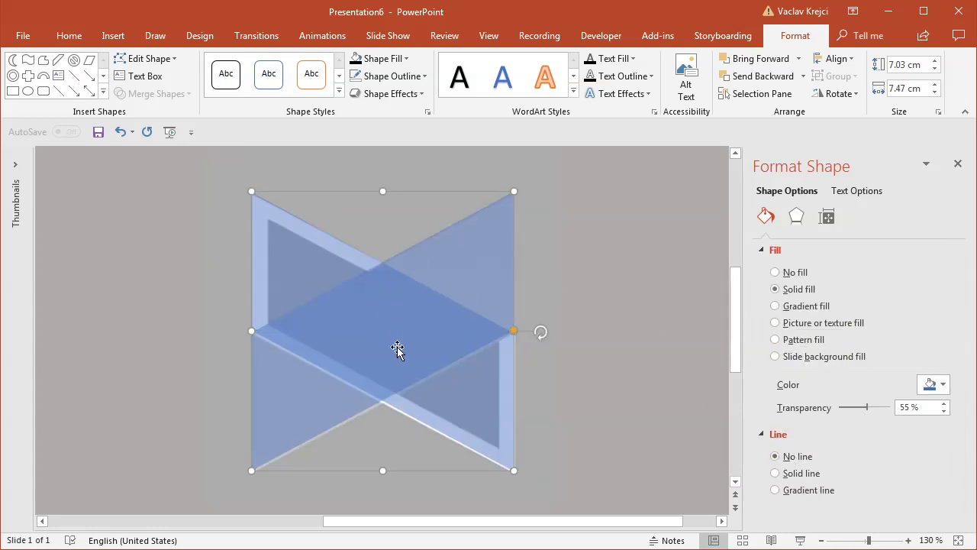
left_click(319, 267)
- Paste another parallelogram copy and shrink it to sit inside the original
key("ctrl+v")
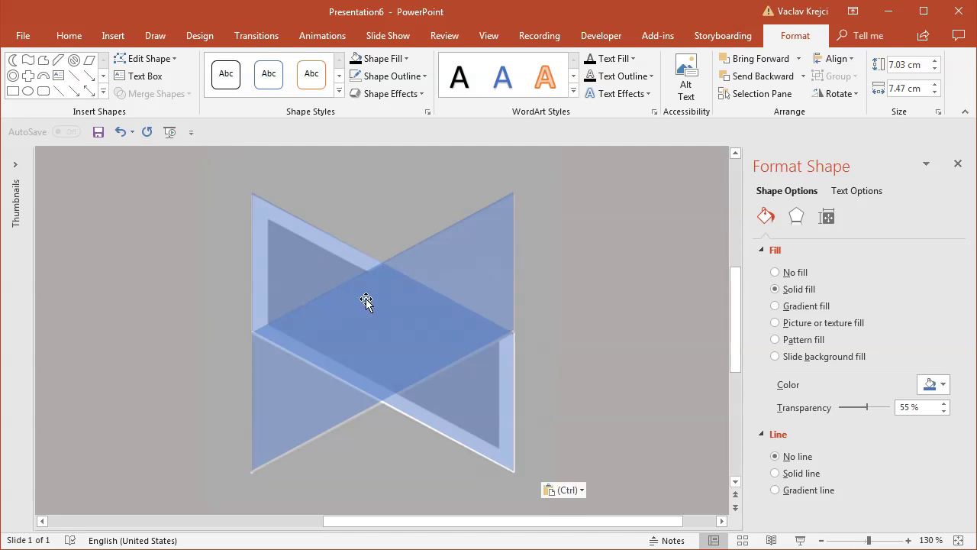
mouse_move(366, 298)
left_mouse_down()
mouse_move(348, 293)
mouse_move(347, 301)
left_mouse_up()
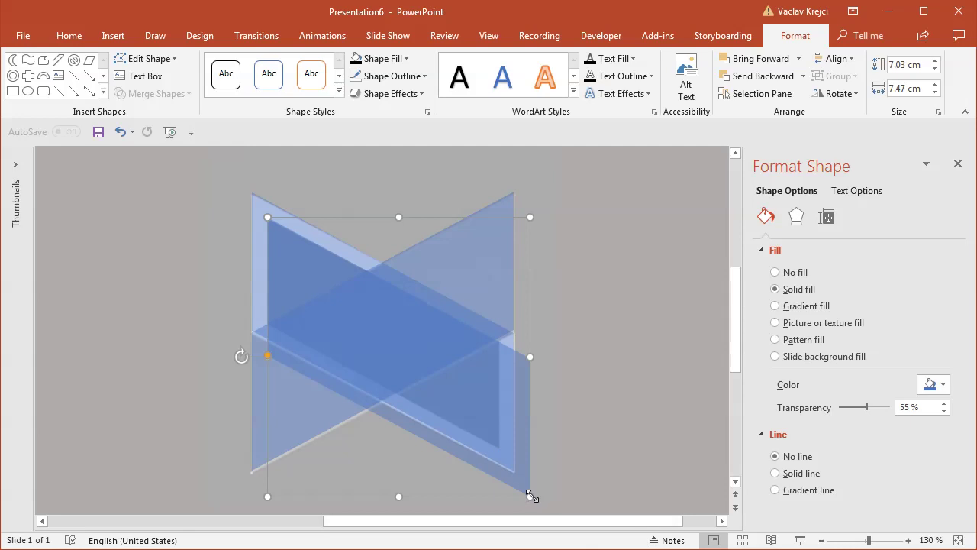
left_click_drag(529, 496, 500, 446)
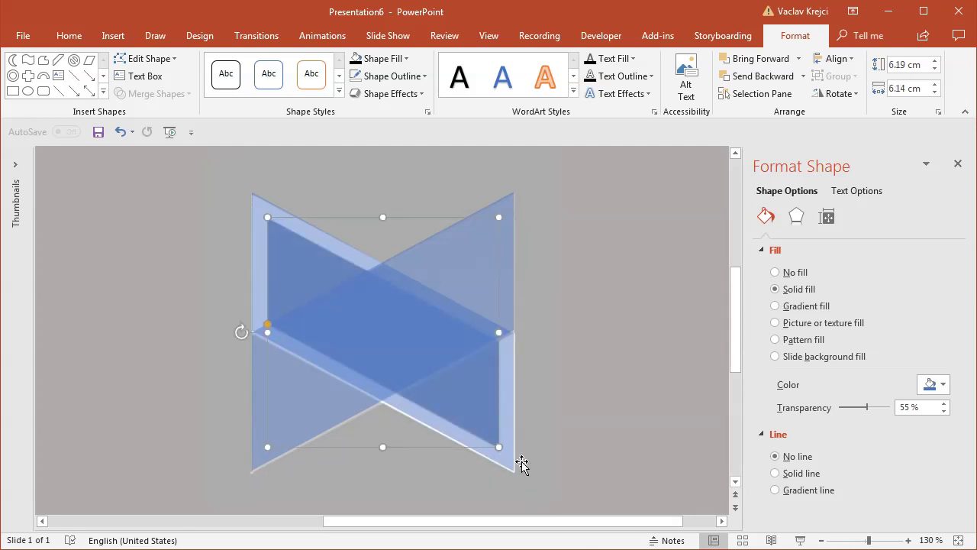
- Hide Picture 2 in the Selection Pane and select Parallelograms 5 and 6
left_click(528, 395)
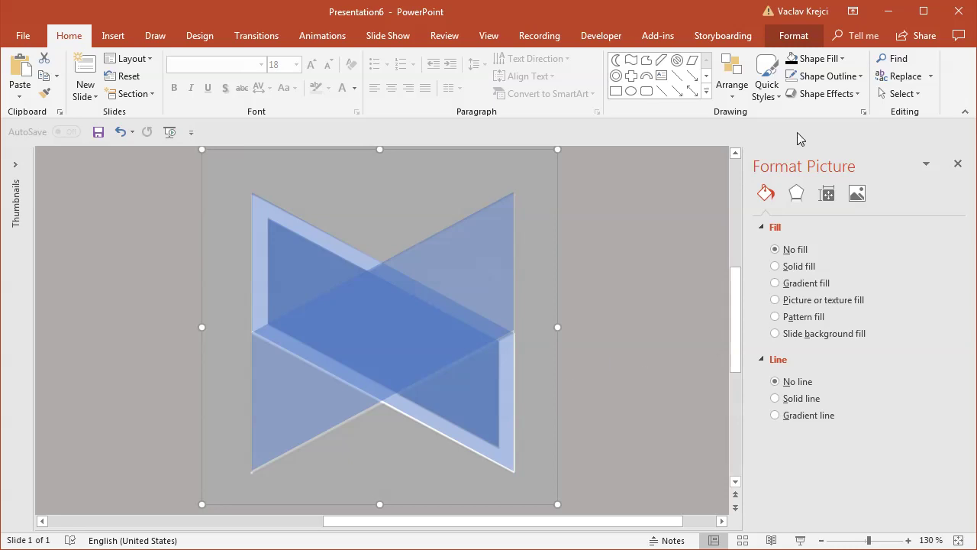
left_click(901, 94)
left_click(897, 147)
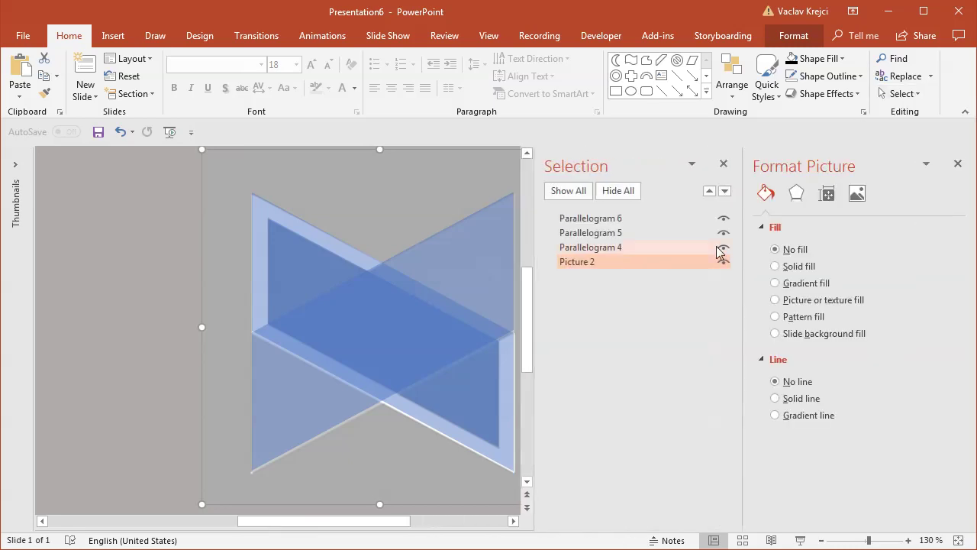
left_click(722, 261)
left_click_drag(316, 524, 336, 523)
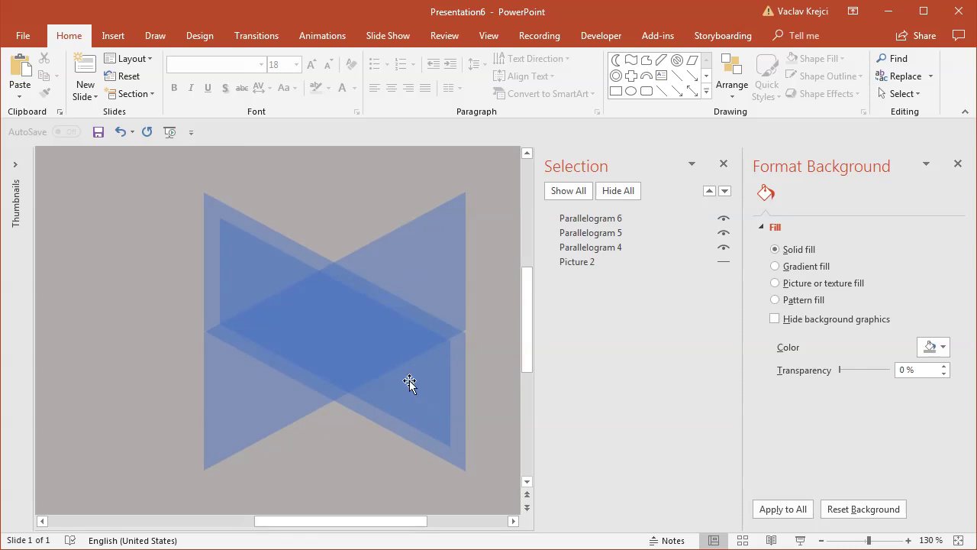
left_click(218, 214)
left_click(239, 252, "shift")
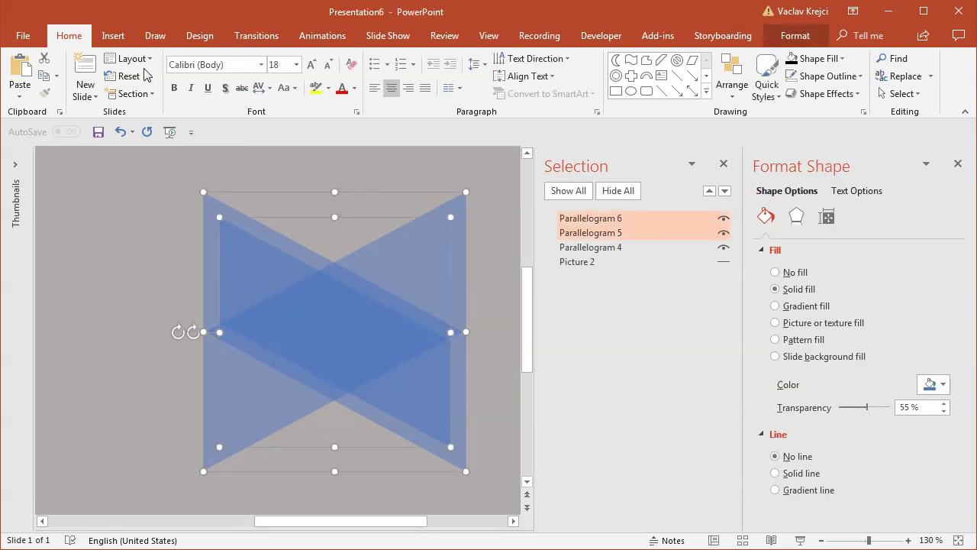
left_click(795, 35)
- Subtract the inner parallelogram to make an outline, then reveal the reference picture and move it left
left_click(151, 93)
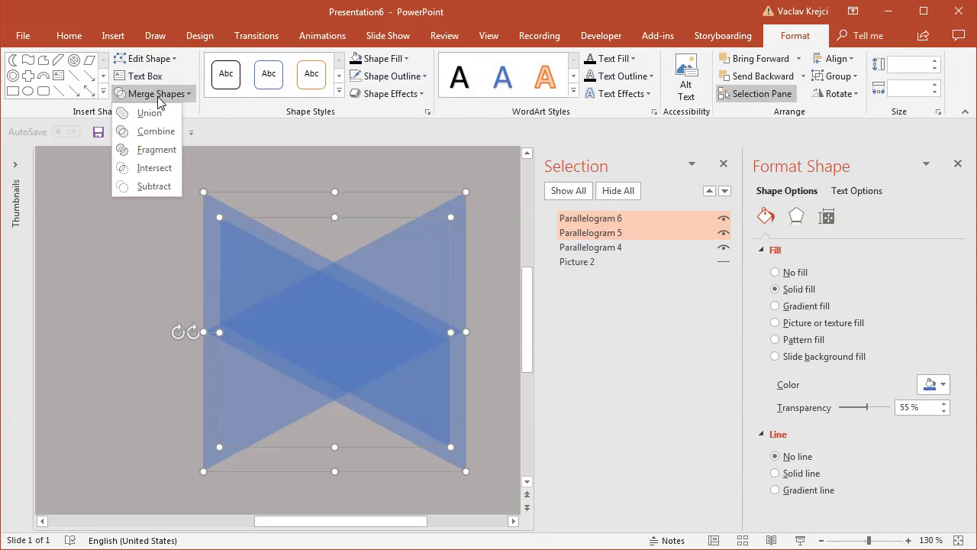
left_click(153, 187)
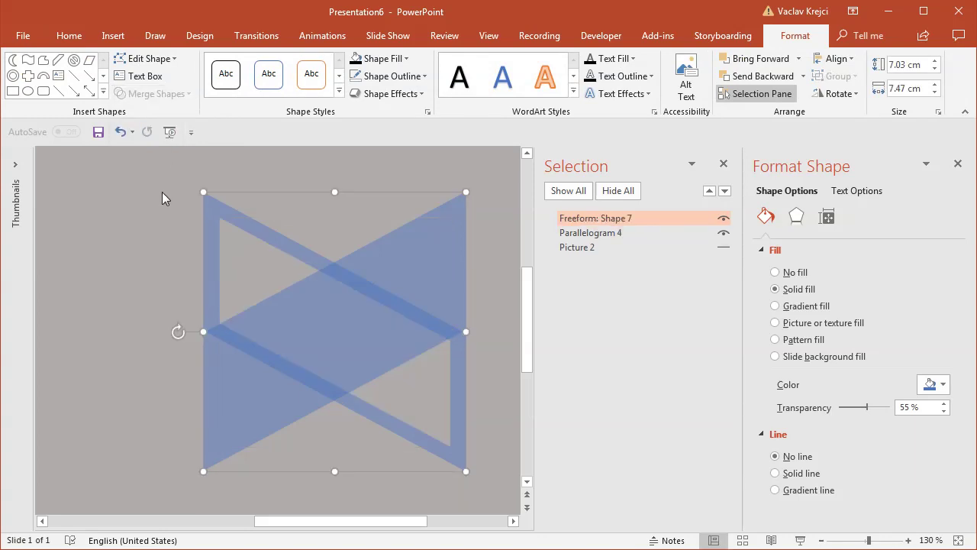
left_click(580, 249)
scroll(392, 474, "down", 7)
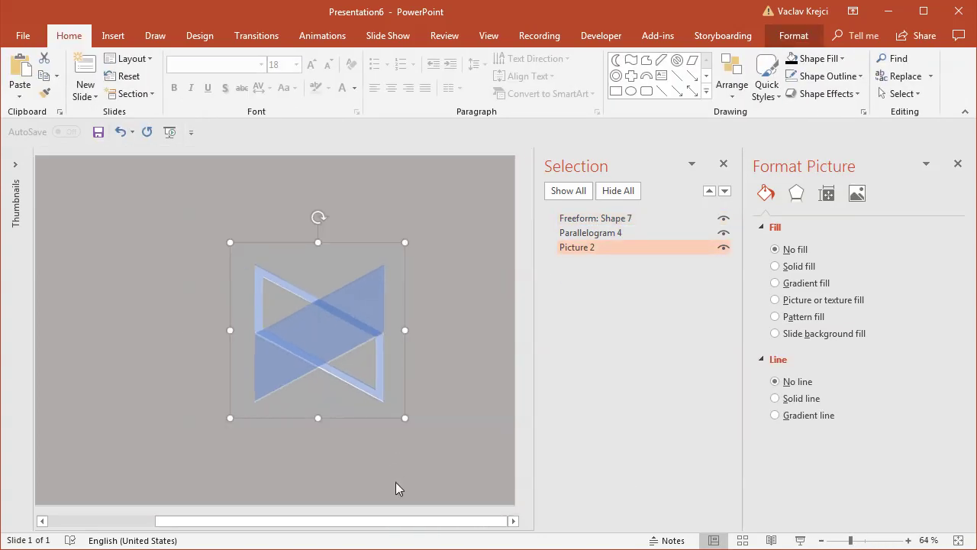
left_click_drag(408, 520, 374, 521)
left_click_drag(313, 252, 166, 256)
- Reset the reference picture, make the outline solid white at 0% transparency, and give the band a gradient fill
left_click(794, 35)
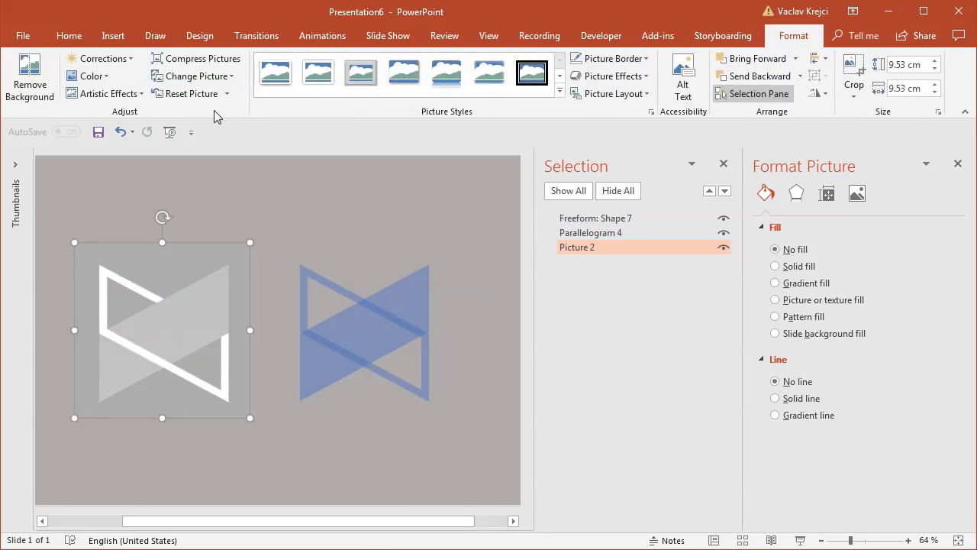
left_click(187, 93)
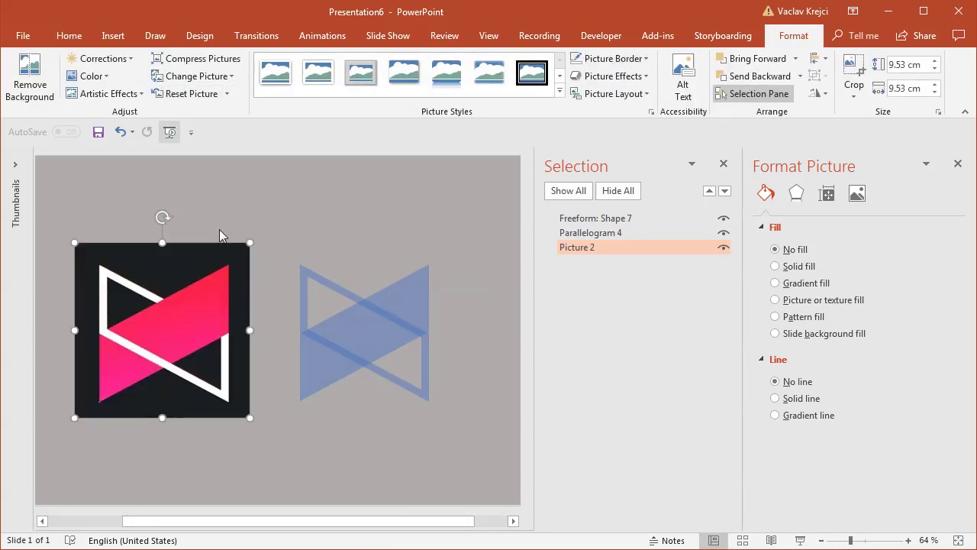
left_click(334, 282)
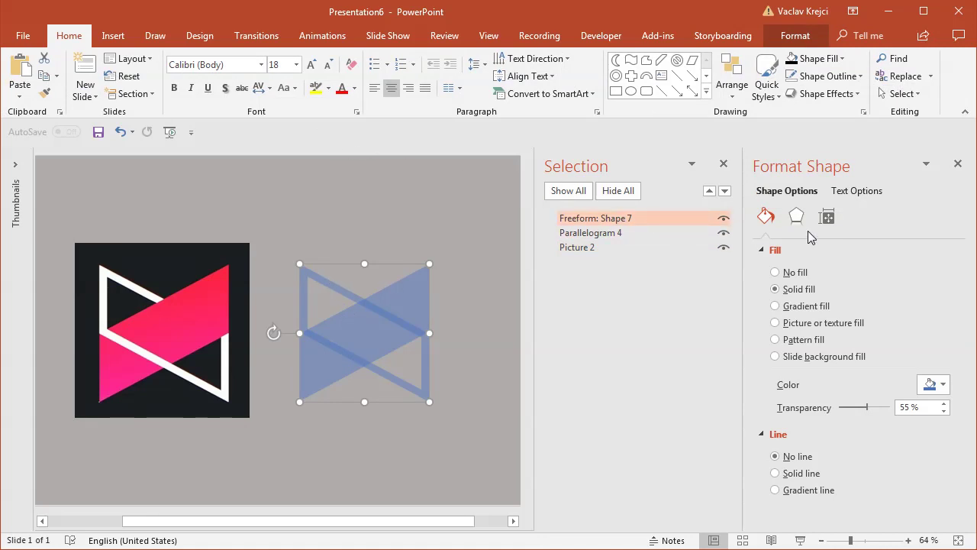
left_click(933, 384)
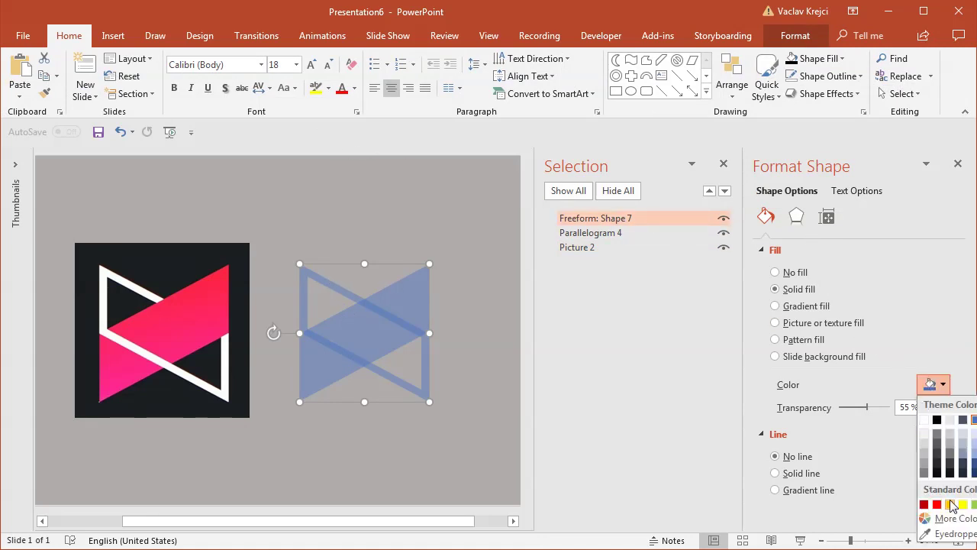
left_click(920, 420)
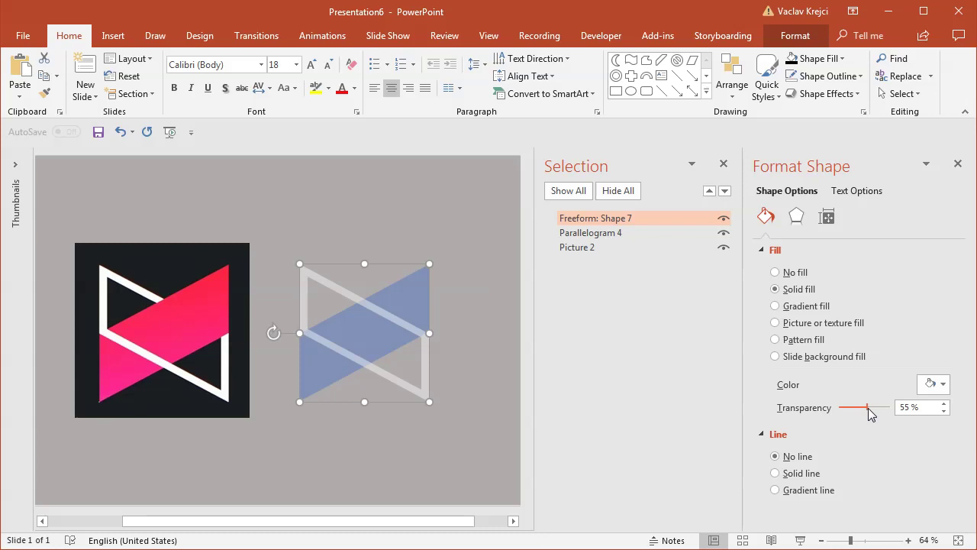
left_click_drag(870, 412, 774, 408)
left_click(409, 286)
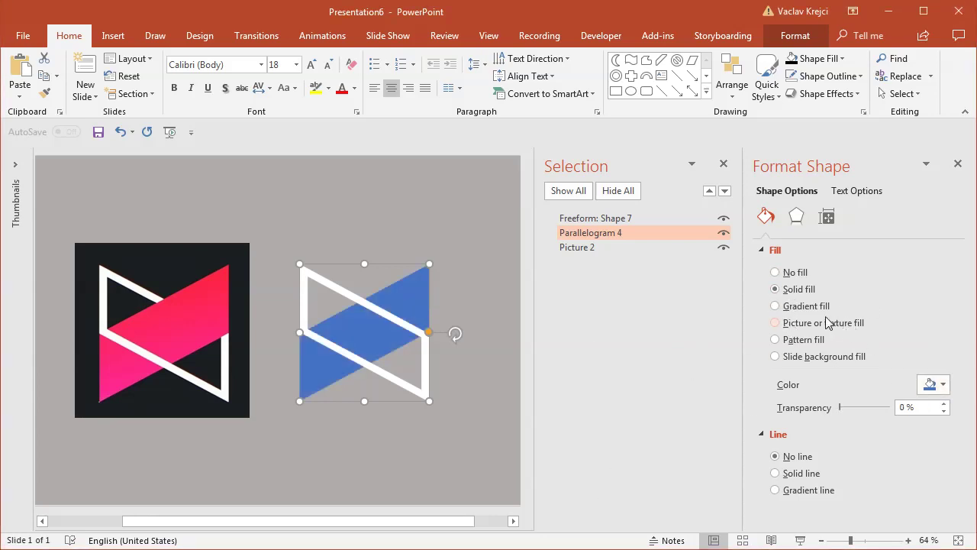
left_click(808, 306)
- Set the first and 74% gradient stops to pinks eyedropped from the reference logo
scroll(932, 367, "down", 3)
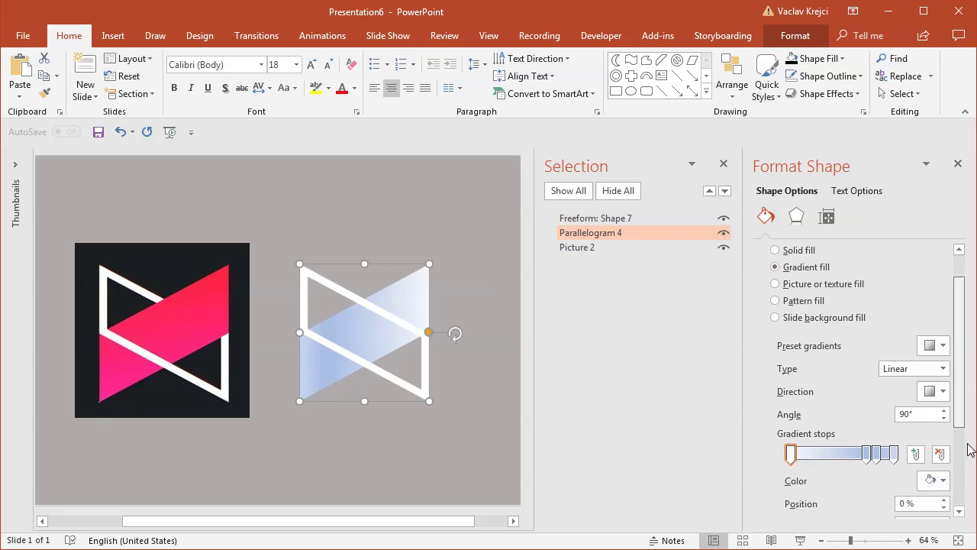
left_click(939, 377)
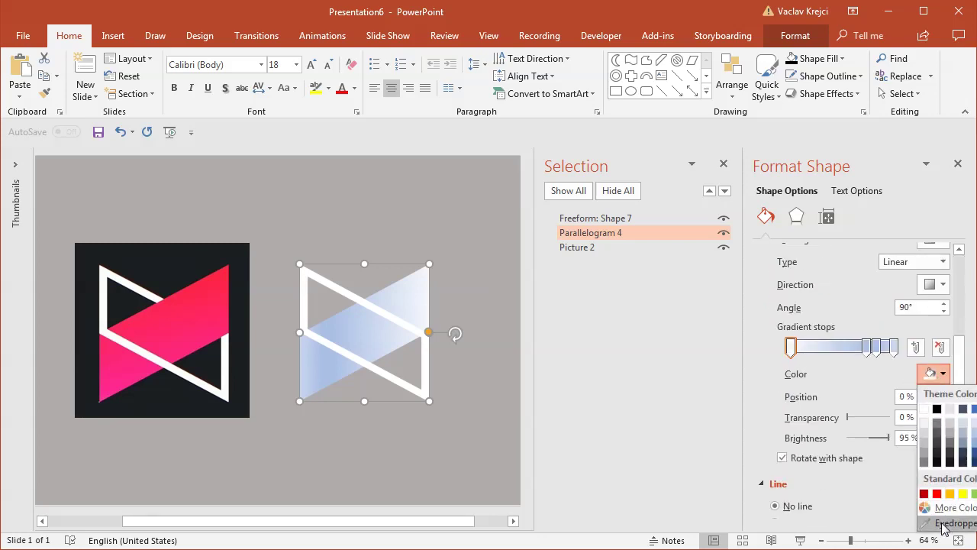
left_click(943, 525)
left_click(176, 290)
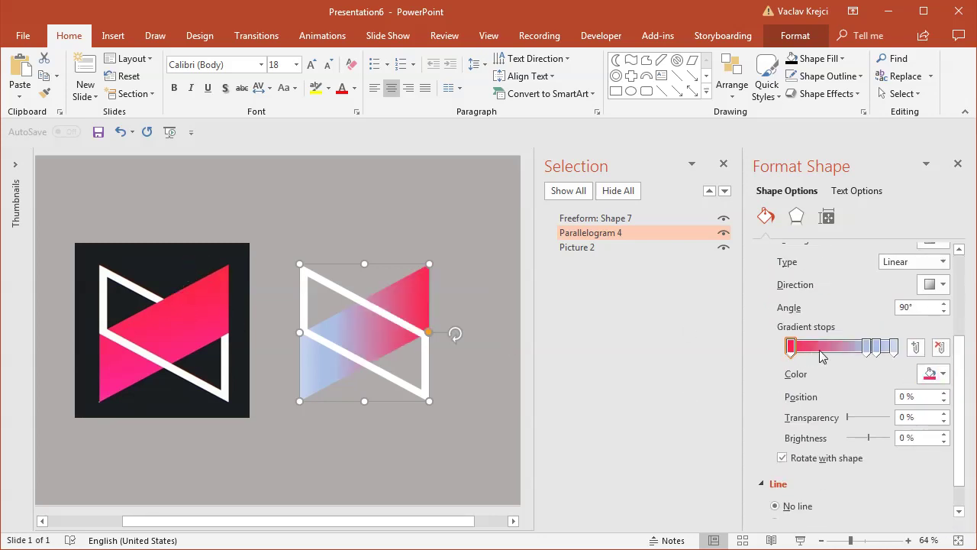
left_click(865, 348)
left_click(933, 373)
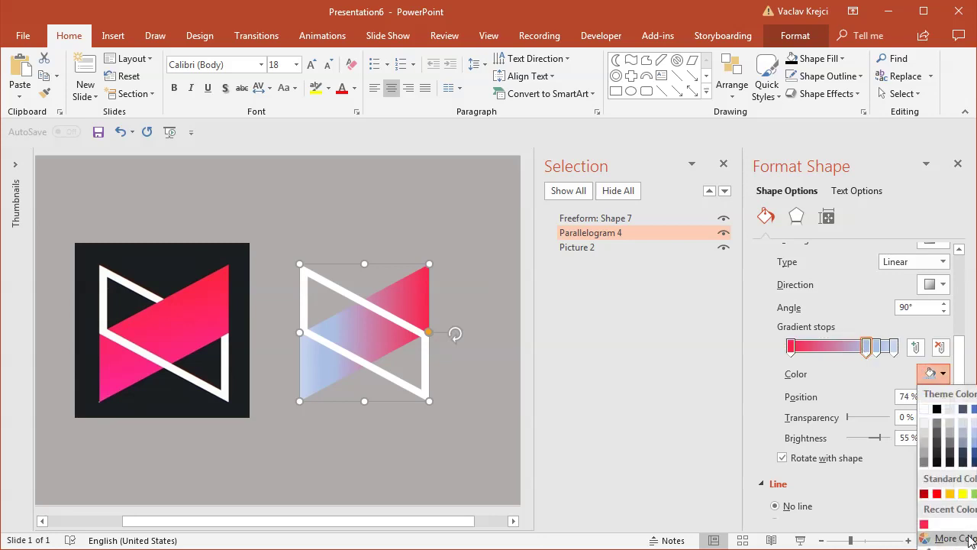
left_click(946, 544)
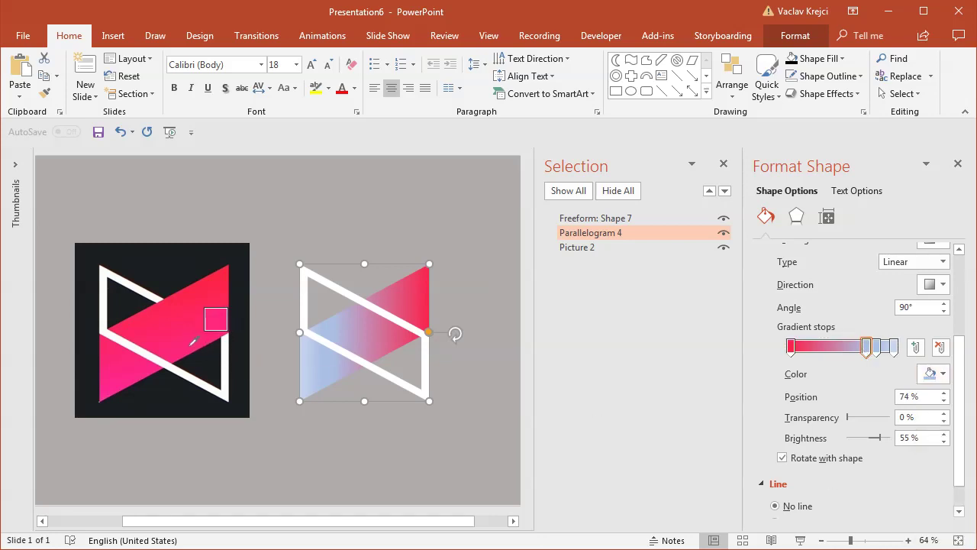
left_click(192, 344)
- Move gradient stops to 42% and 53%, making the 53% stop black and the 42% stop white
left_click_drag(876, 347, 834, 349)
left_click_drag(895, 348, 845, 349)
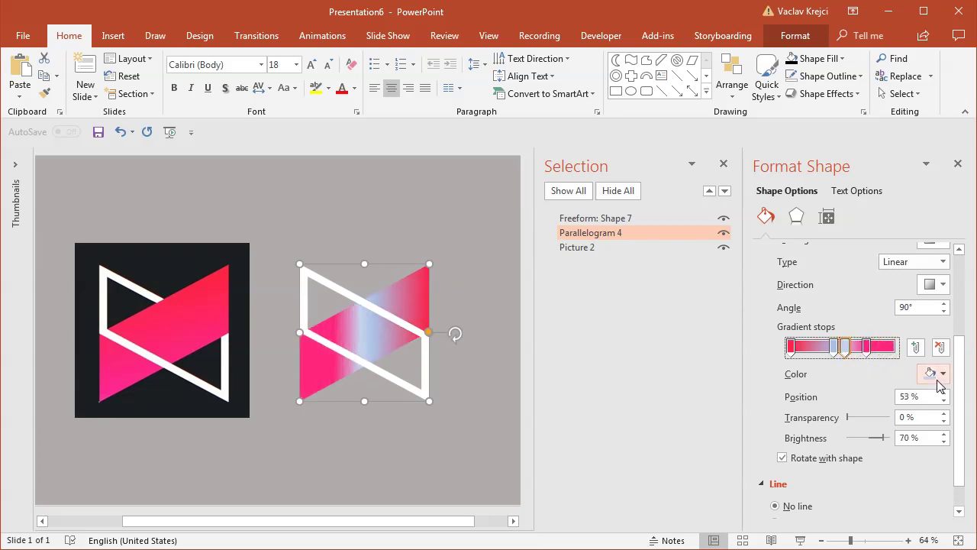
left_click(933, 373)
left_click(937, 406)
left_click(834, 348)
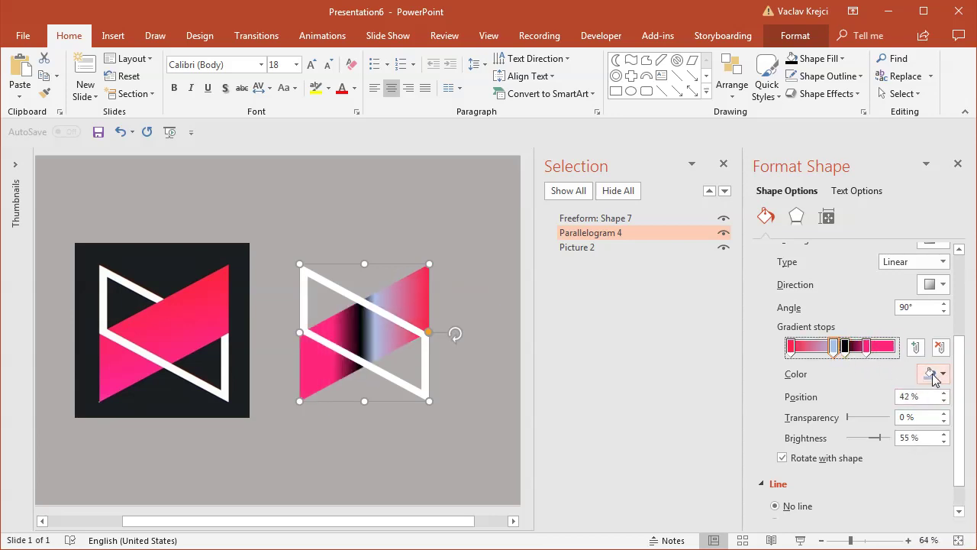
left_click(933, 373)
left_click(924, 409)
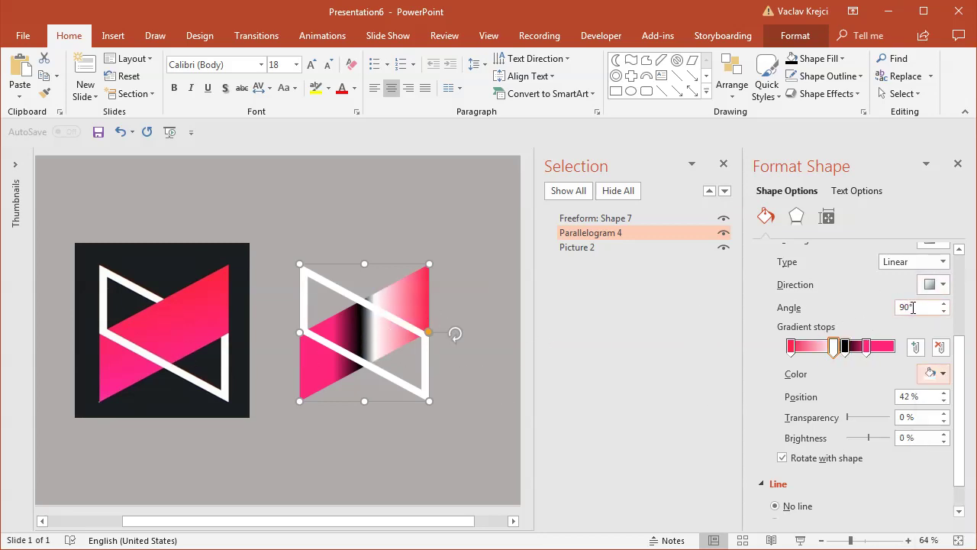
- Remove the white and black gradient stops and move the left stop to about 34%
scroll(913, 308, "up", 9)
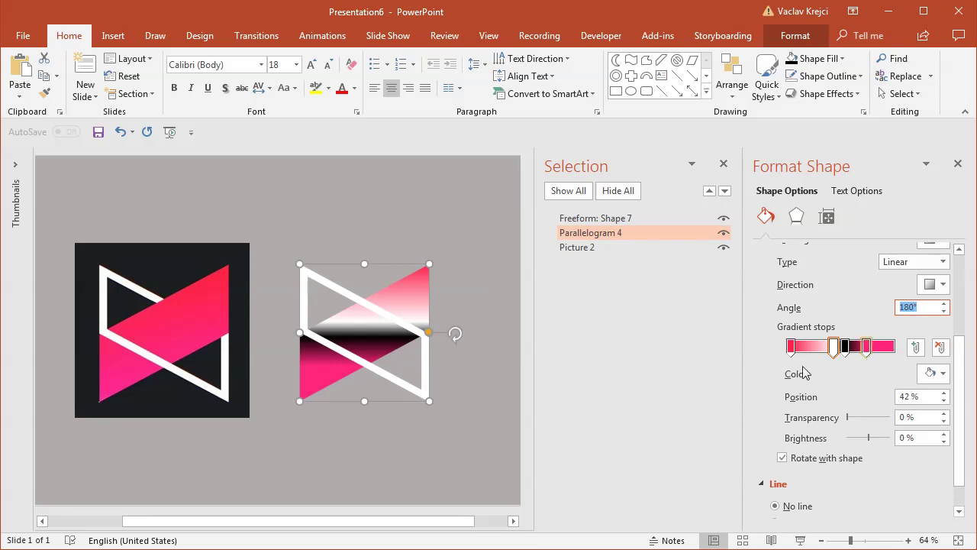
scroll(939, 306, "up", 3)
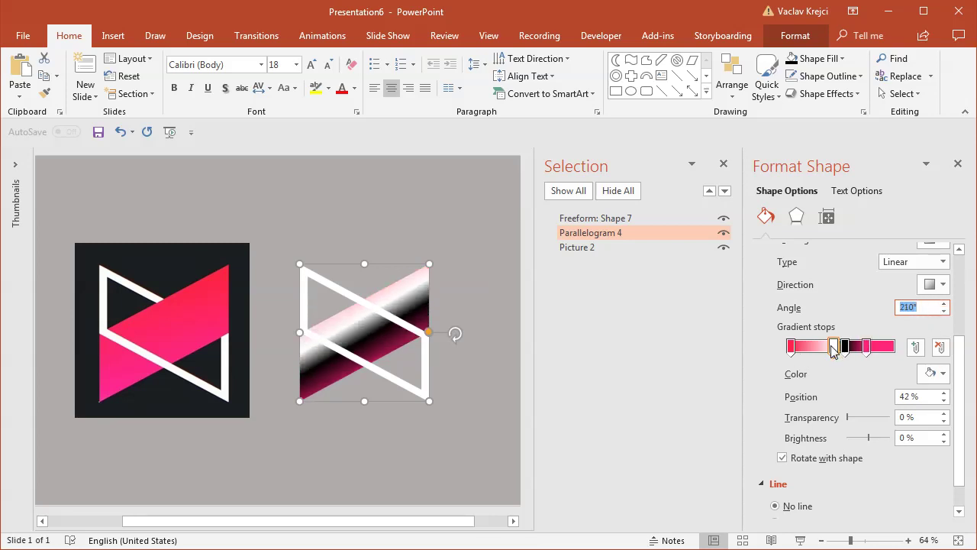
left_click_drag(833, 348, 830, 389)
left_click_drag(846, 348, 846, 402)
left_click_drag(792, 348, 866, 350)
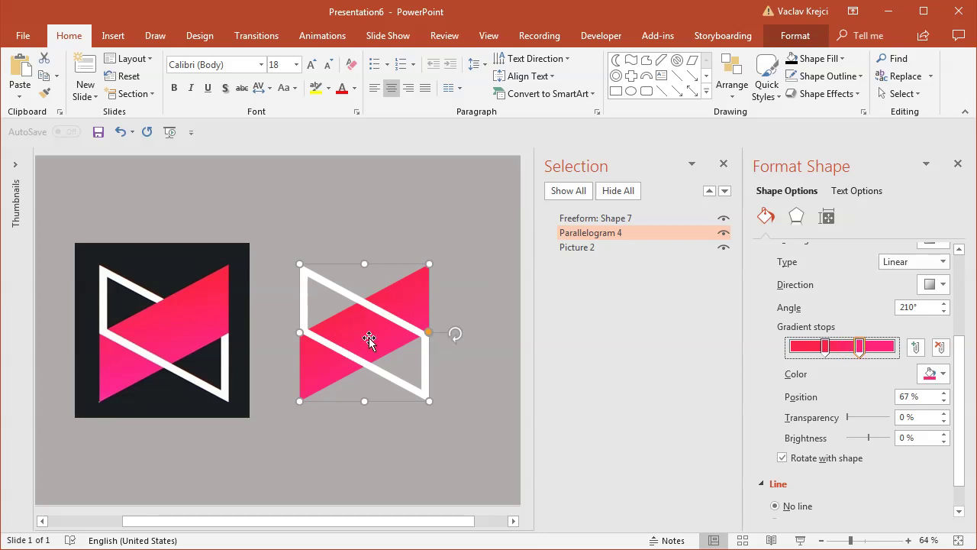
left_click(426, 425)
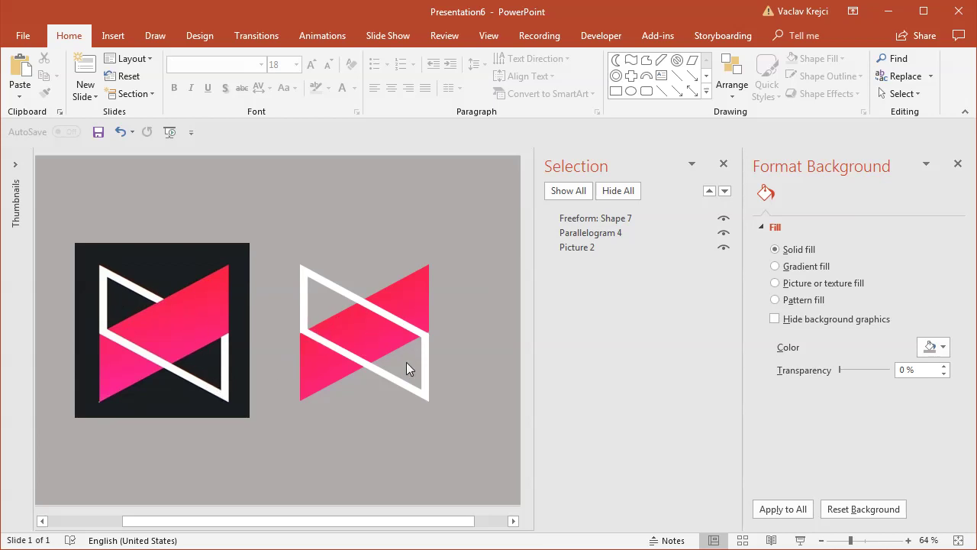
- Send the white outline behind the pink band and paste a duplicate below it
left_click(387, 316)
right_click(387, 316)
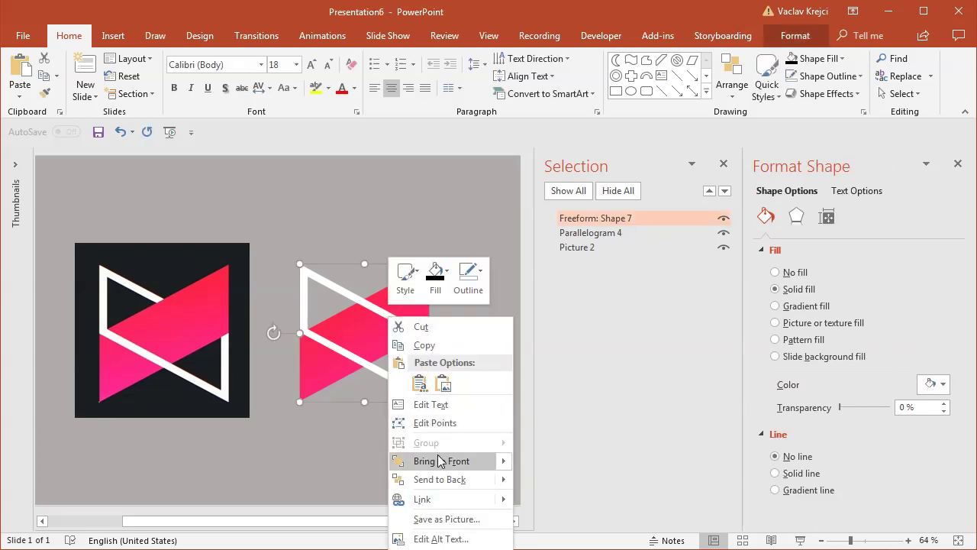
left_click(449, 480)
key("ctrl+c")
key("ctrl+v")
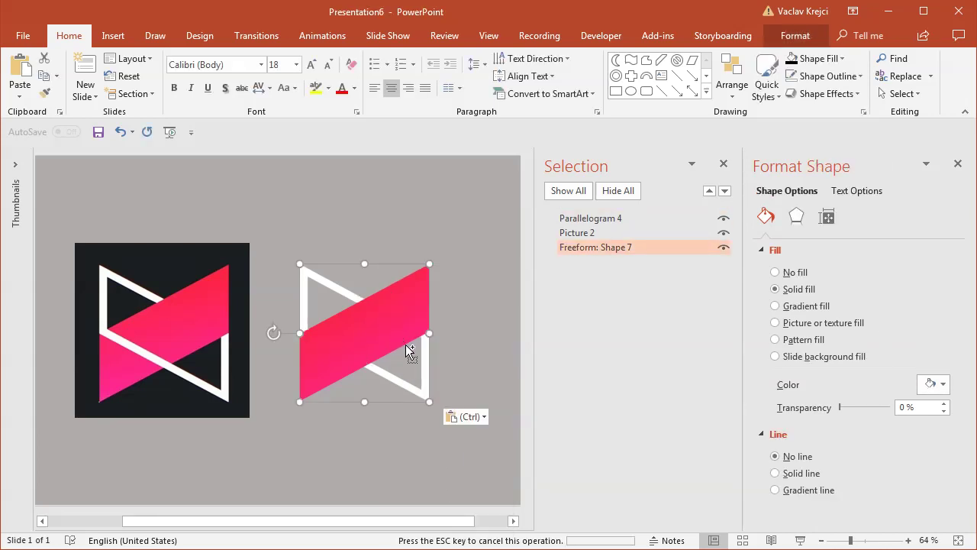
left_click_drag(410, 343, 356, 412)
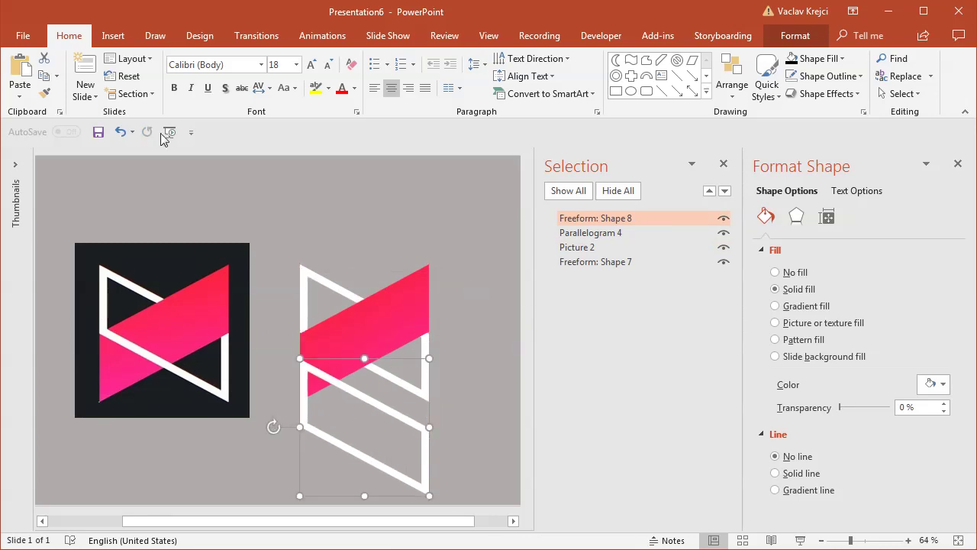
- Draw a rectangle, rotate it to the band's slant, and place it over the duplicate's upper part
left_click(113, 35)
left_click(226, 76)
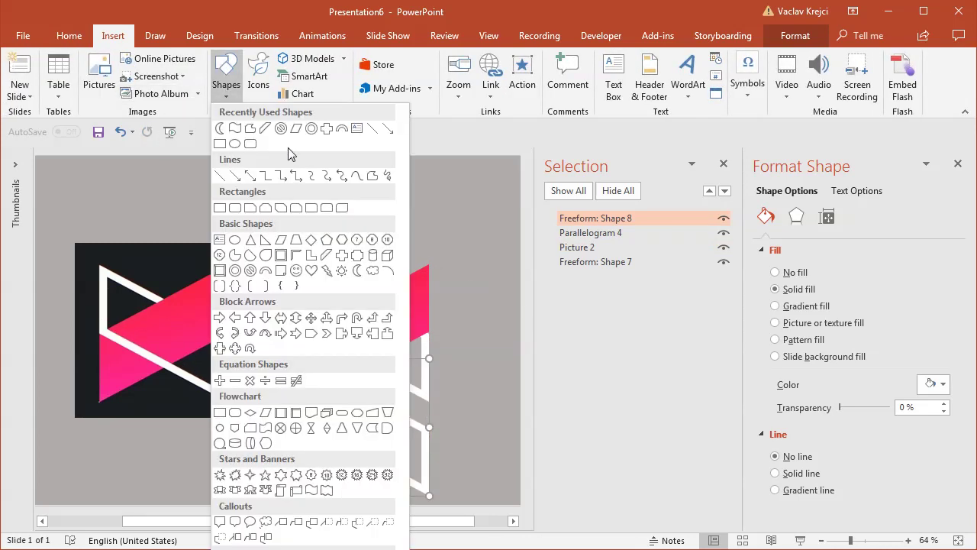
left_click(220, 144)
left_click_drag(249, 305, 450, 402)
left_click_drag(349, 284, 384, 284)
left_click_drag(349, 356, 383, 382)
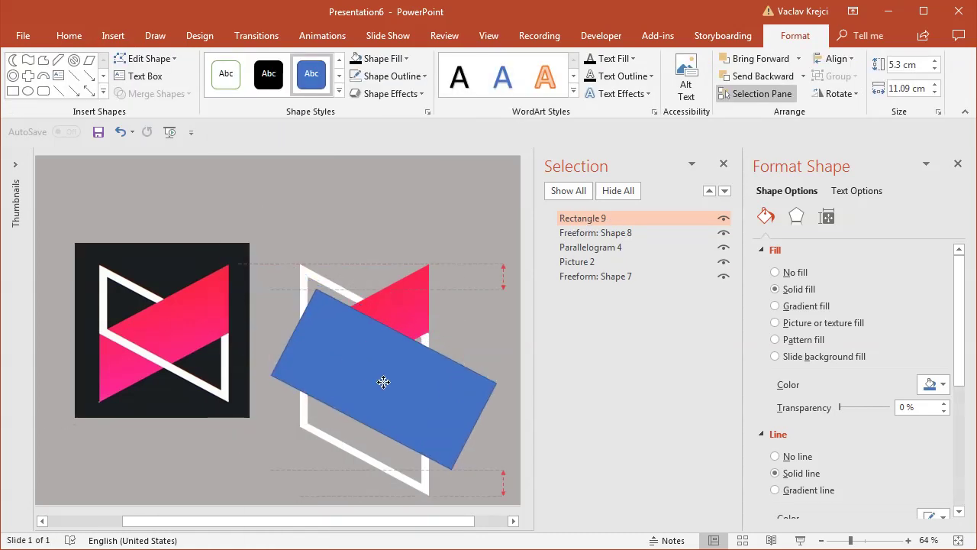
- Subtract the rectangle from the duplicate outline and move the trimmed piece up onto the logo
left_click(333, 442)
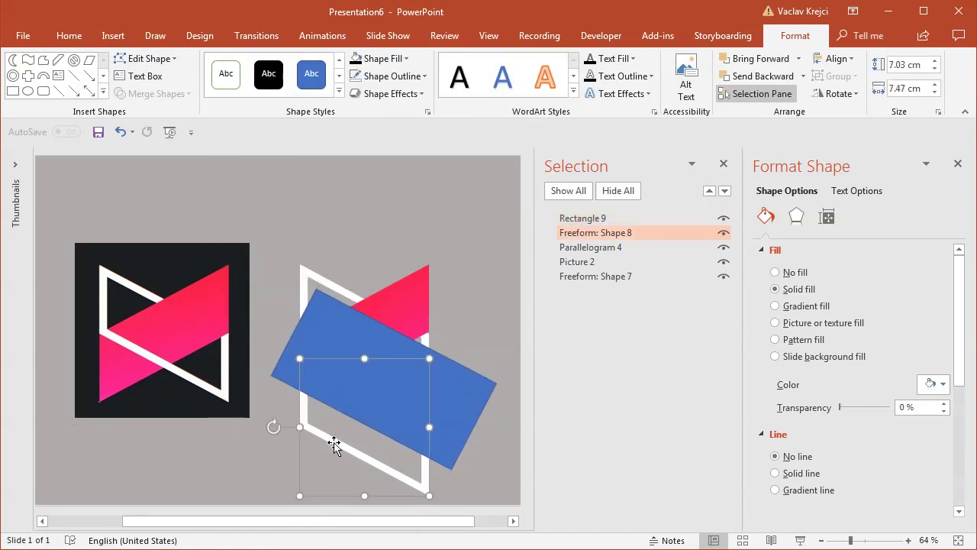
left_click(363, 340, "shift")
left_click(152, 93)
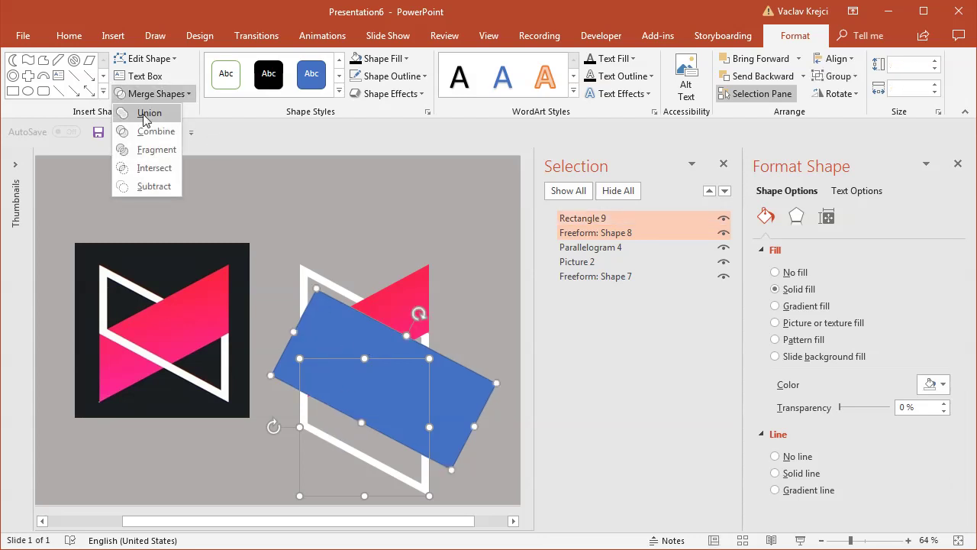
left_click(154, 186)
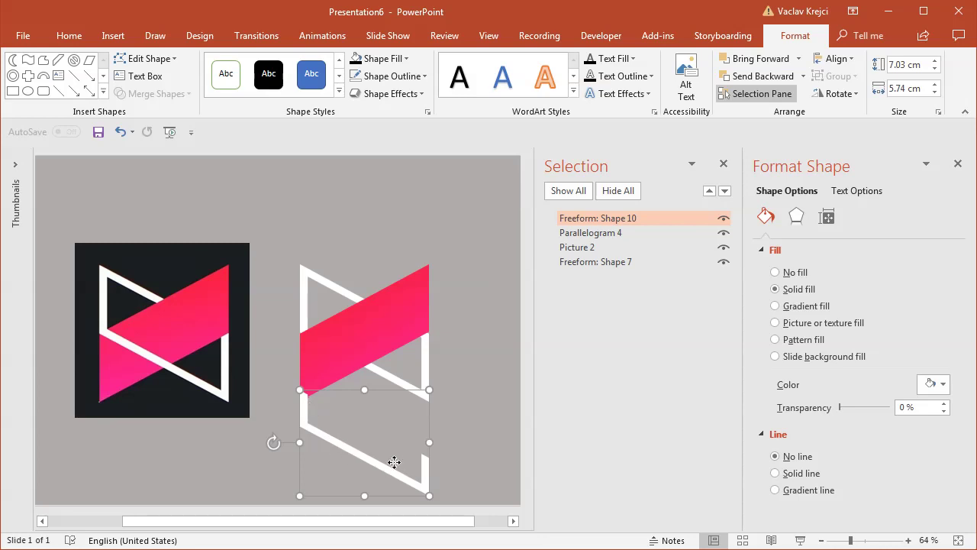
left_click_drag(392, 462, 392, 381)
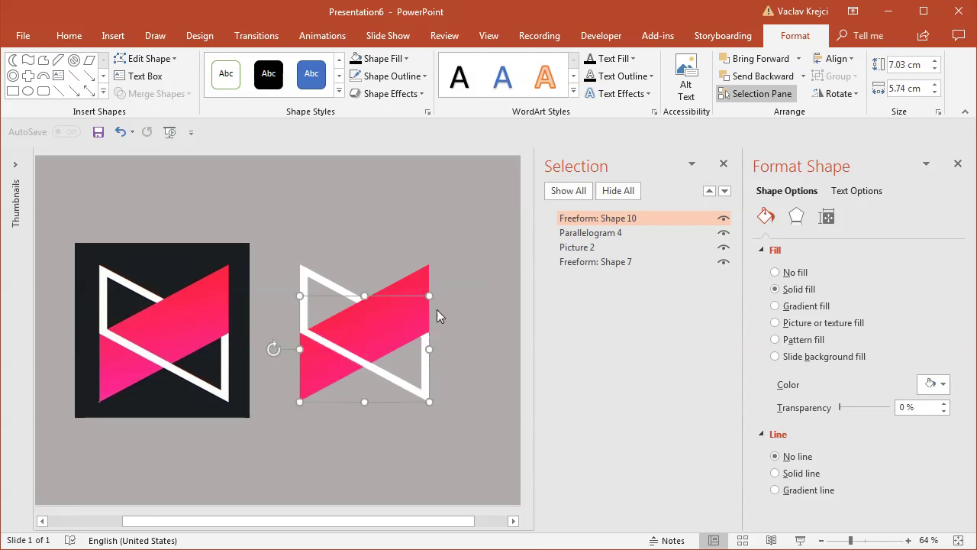
left_click(458, 314)
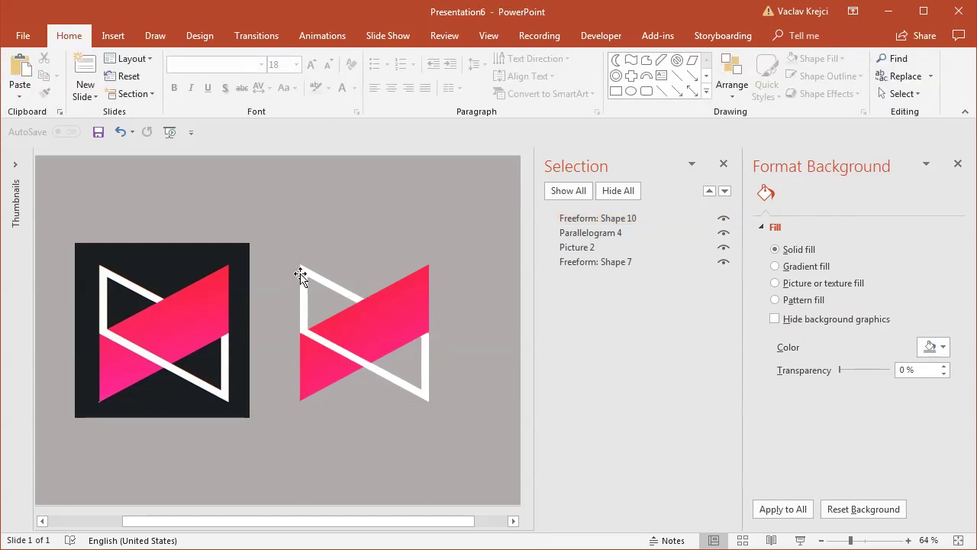
- Close the Selection and Format panes, then draw a square over the recreated logo
left_click(722, 164)
left_click(956, 164)
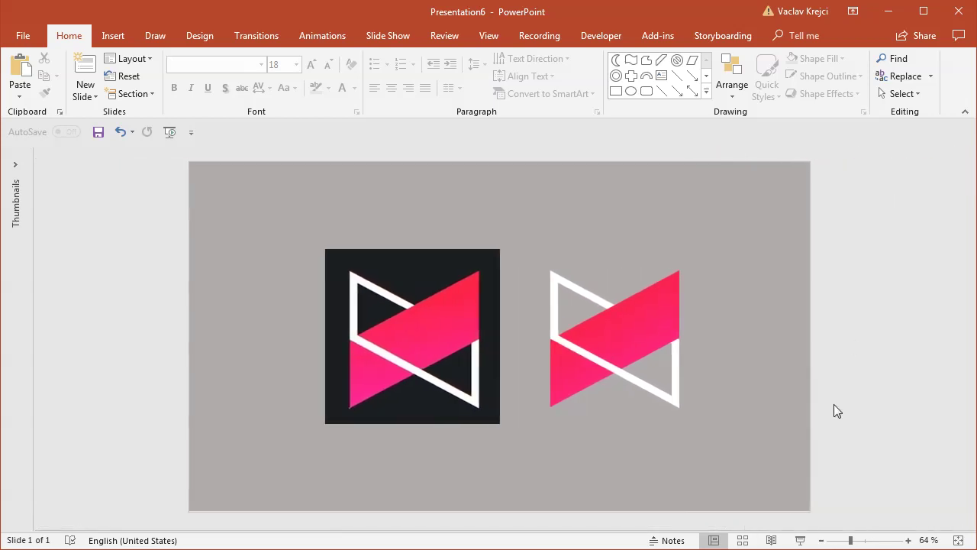
left_click(113, 36)
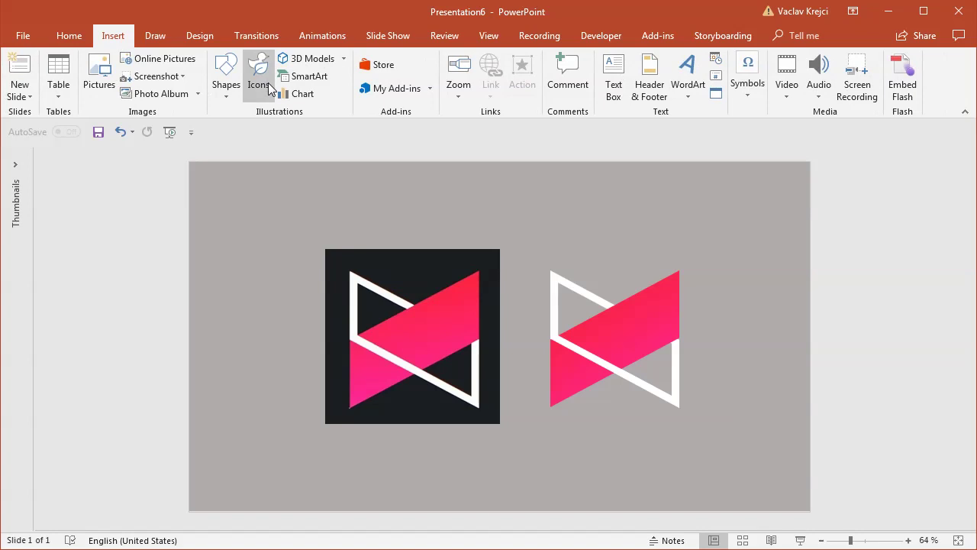
left_click(237, 93)
left_click(232, 145)
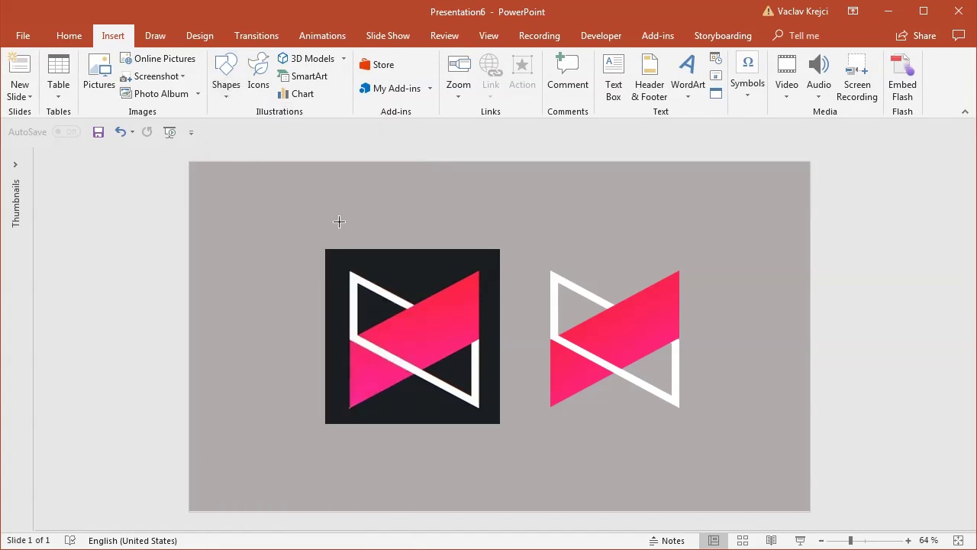
left_click_drag(326, 249, 499, 394)
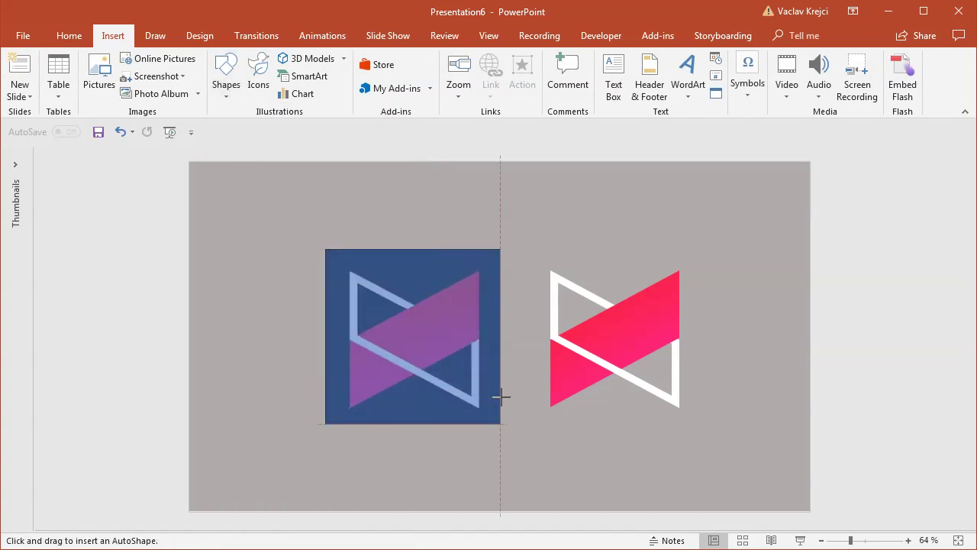
mouse_move(419, 367)
left_mouse_down()
mouse_move(645, 371)
mouse_move(630, 370)
left_mouse_up()
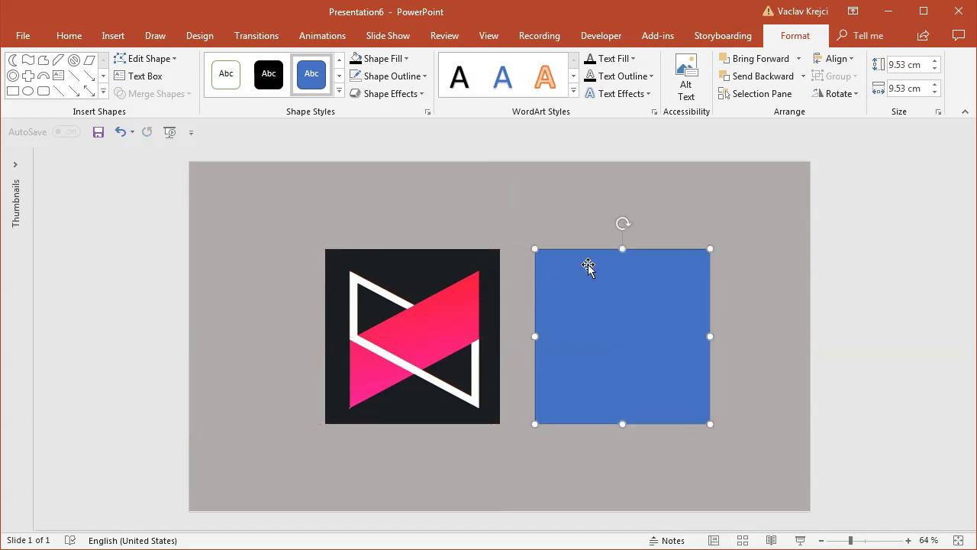
- Fill the square black, send it behind the logo, and nudge it slightly left
left_click(378, 59)
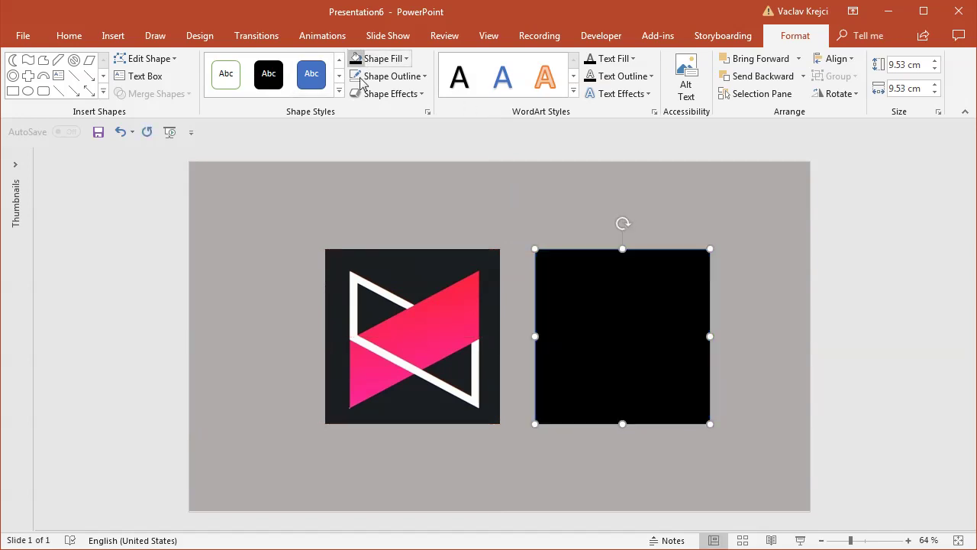
right_click(608, 264)
left_click(671, 430)
key("ctrl+Left")
key("ctrl+Left")
key("ctrl+Left")
key("ctrl+Left")
key("ctrl+Left")
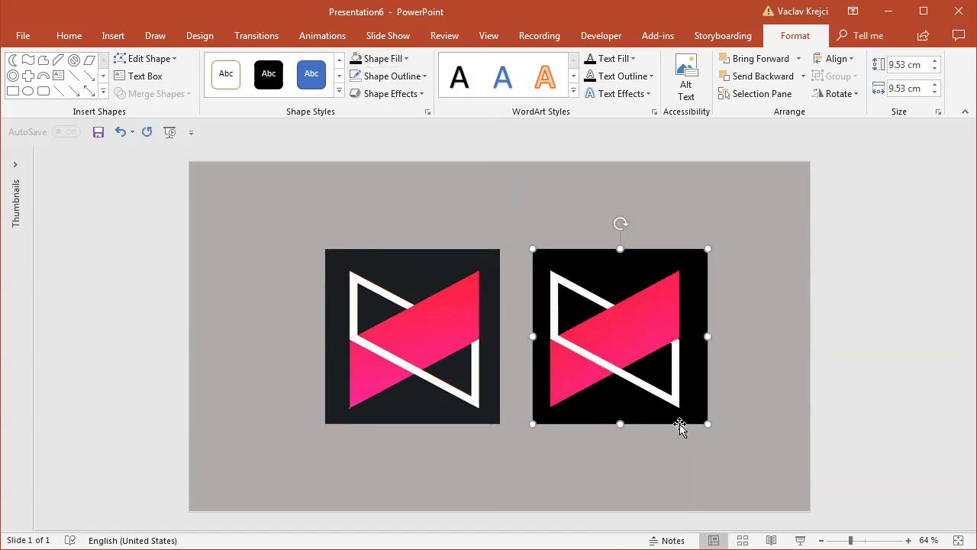
key("ctrl+Left")
- Deselect the square and zoom the slide in to 100%
left_click(733, 423)
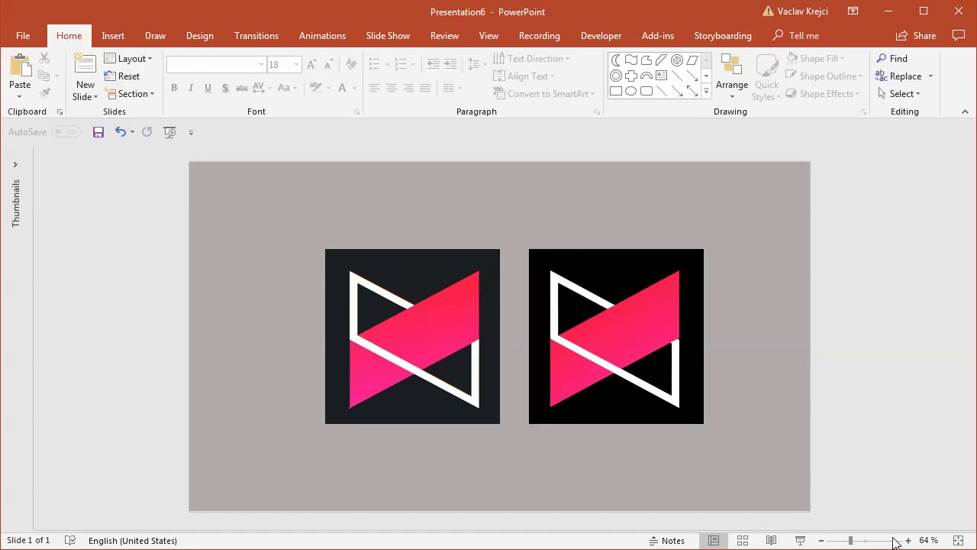
left_click(907, 540)
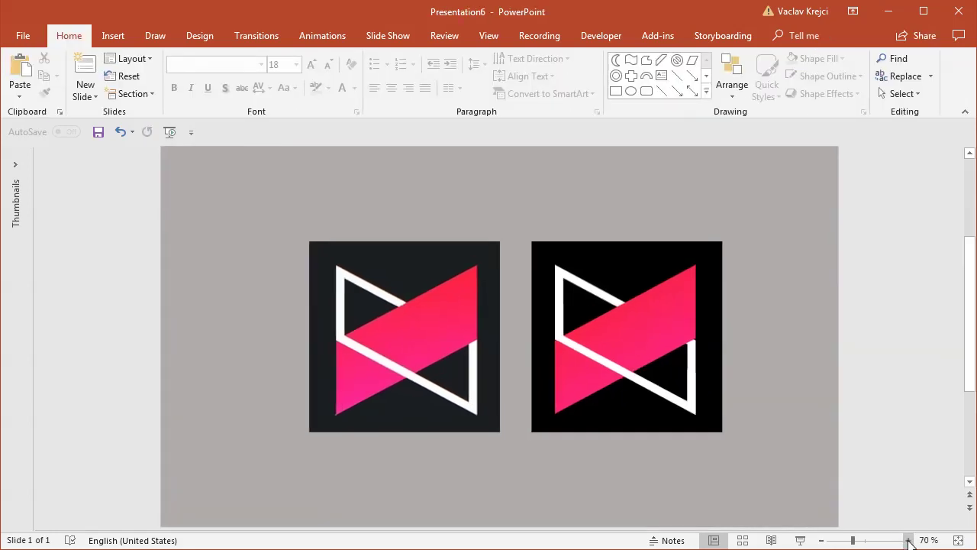
left_click(907, 539)
left_click(907, 540)
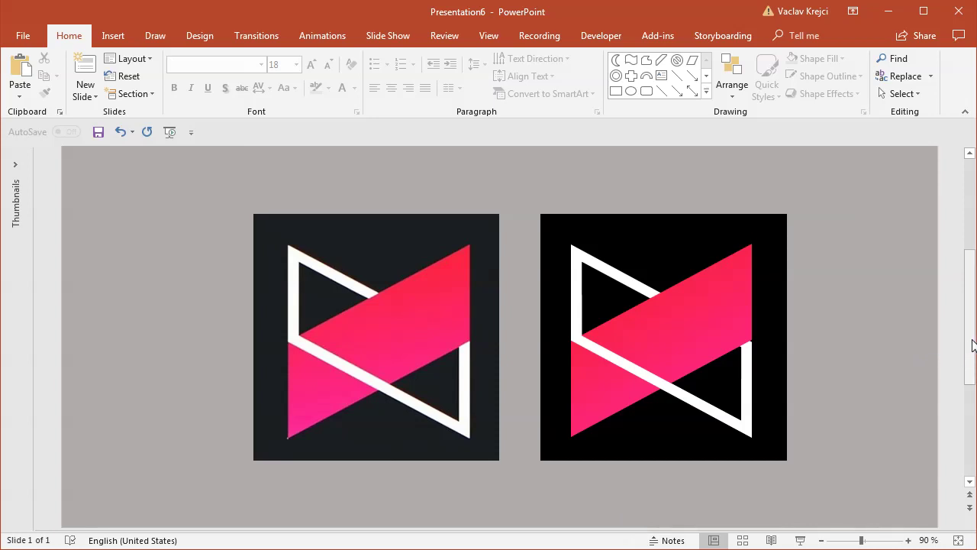
left_click(907, 539)
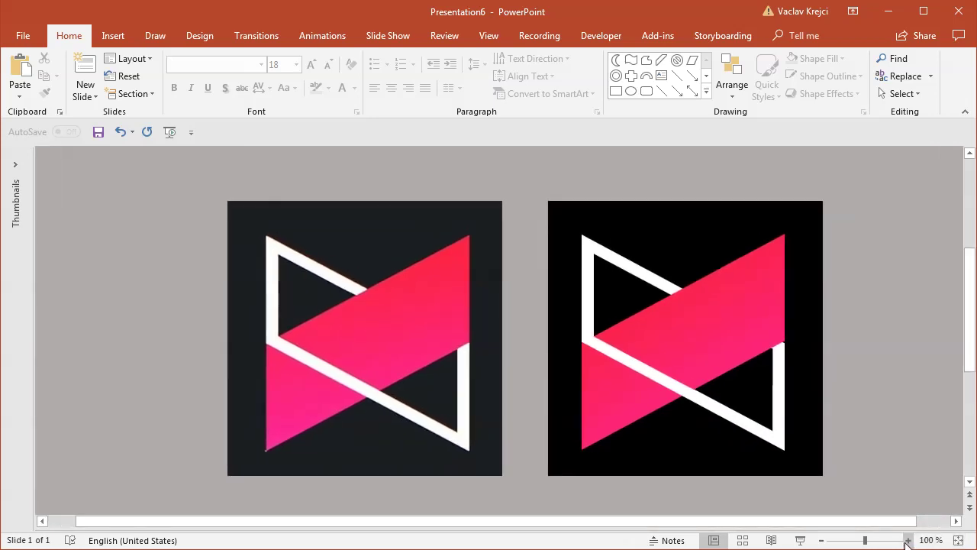